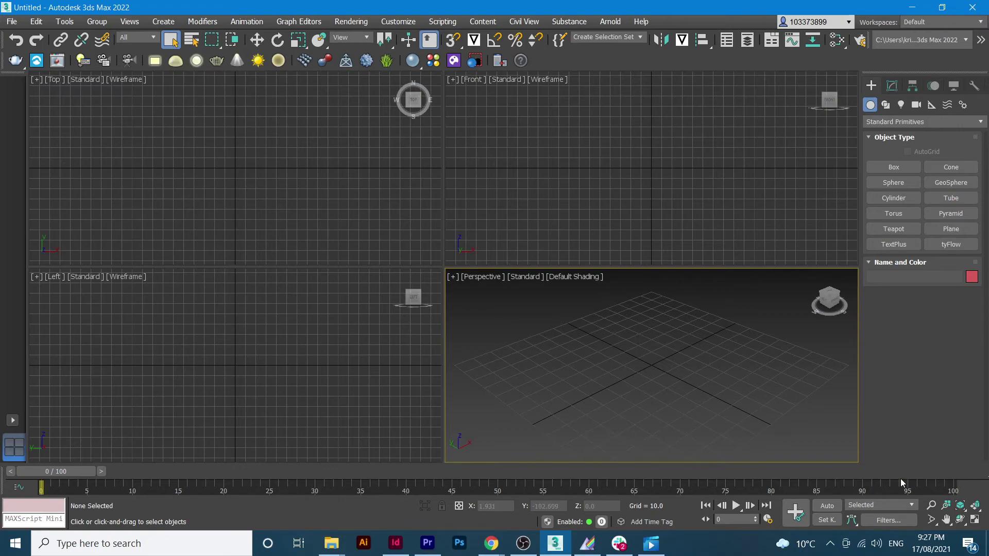
Maximize the Perspective view and drag out a plane about 111 by 115 with 4×4 segments
click(975, 521)
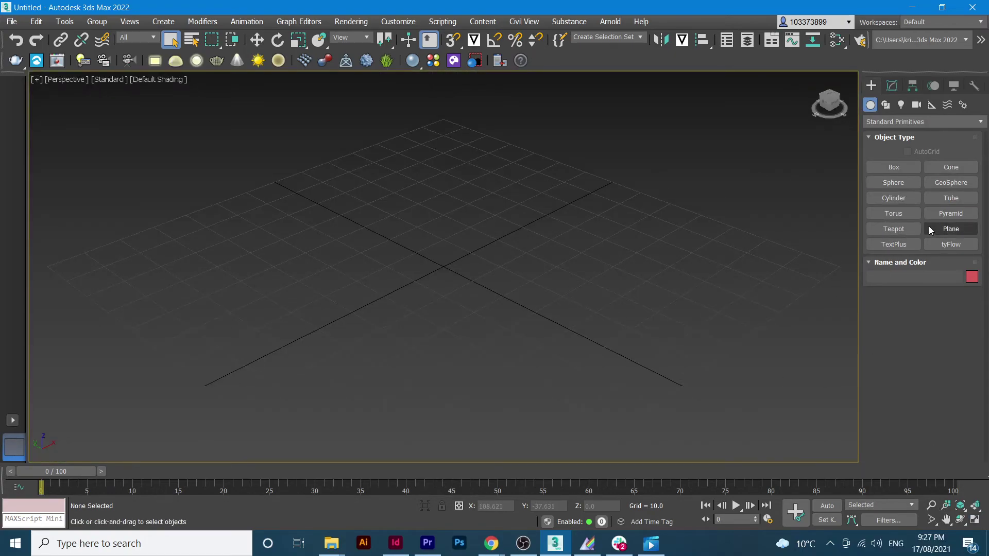
click(962, 230)
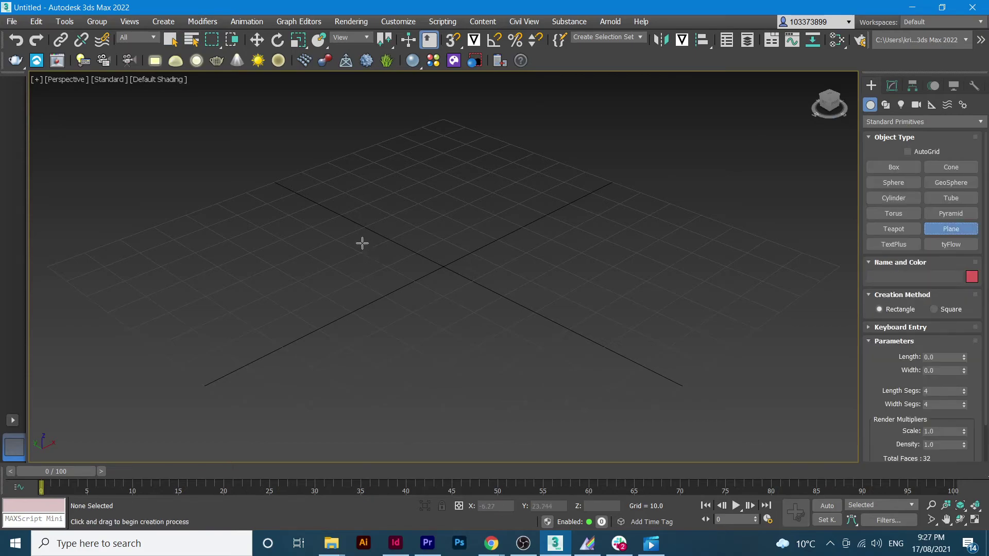
drag(215, 253, 838, 246)
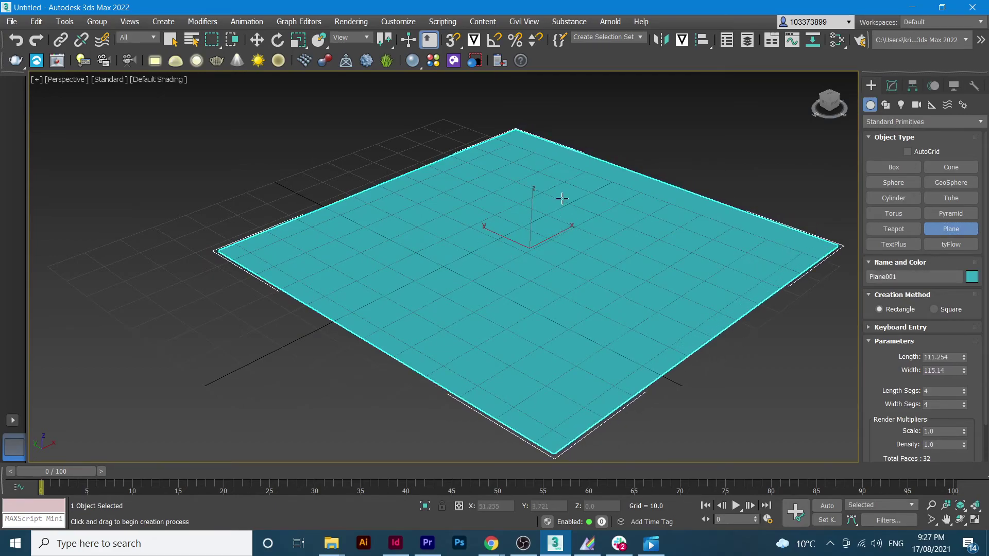
Move the plane toward the grid's origin
click(257, 39)
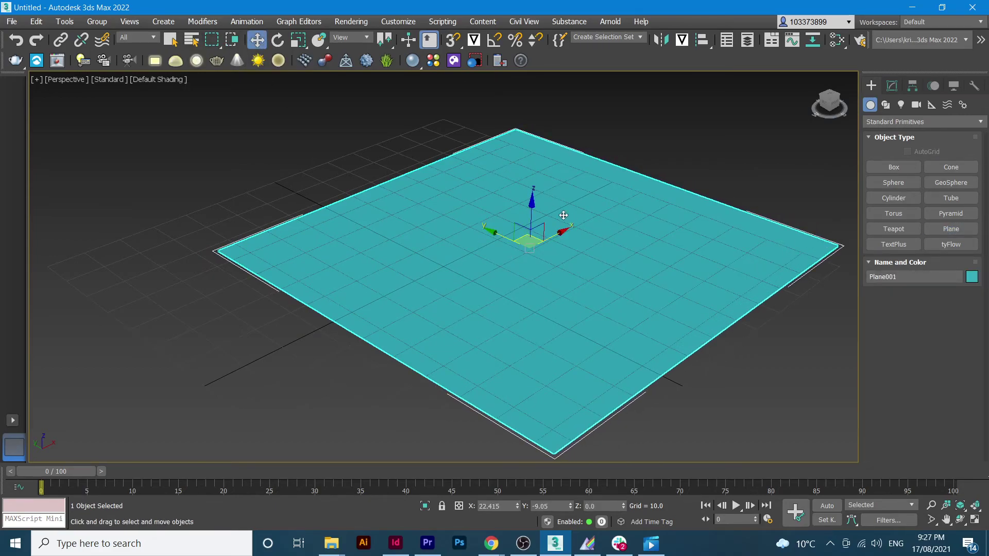
drag(565, 229, 510, 219)
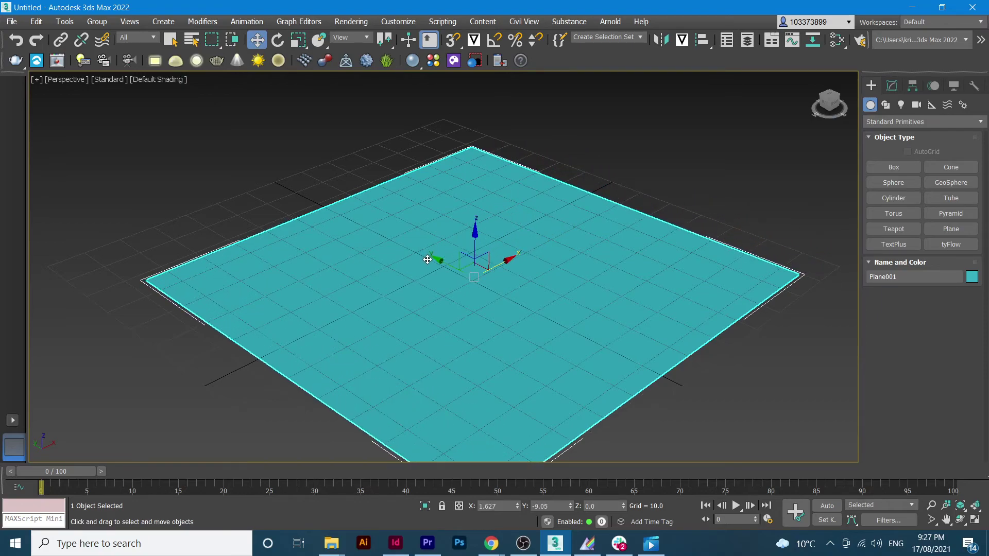
drag(427, 259, 398, 224)
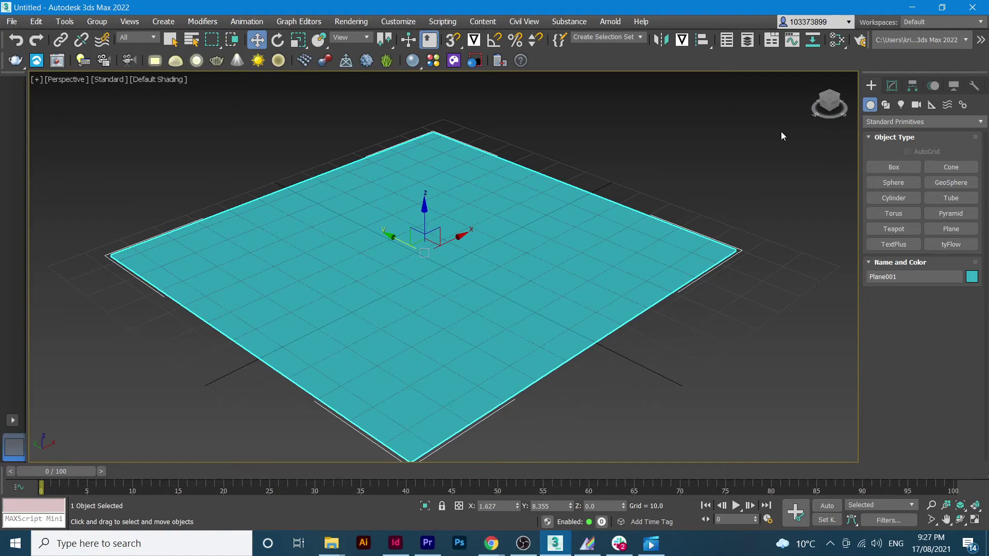
Resize Plane001 to about 125.364 long by 124.68 wide, then view it from above
click(892, 87)
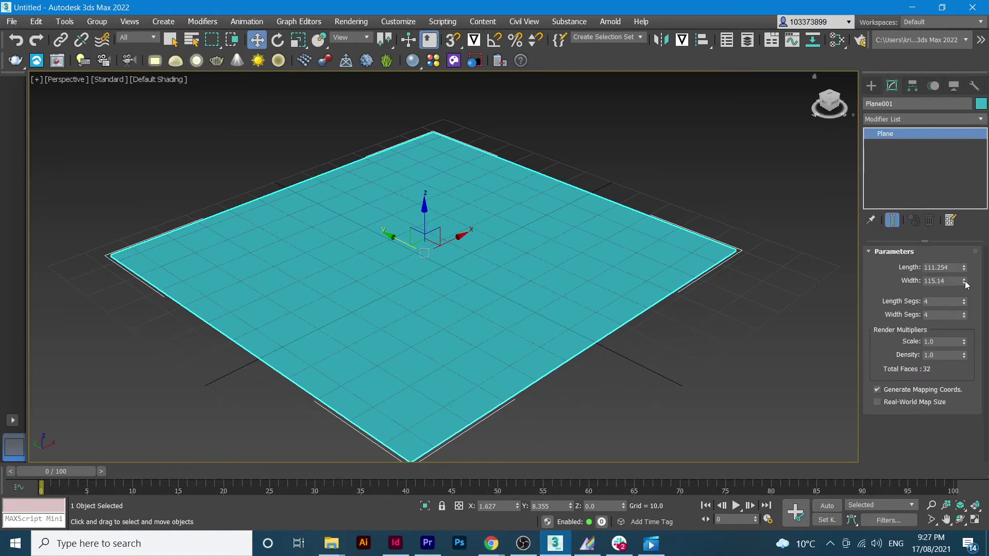
drag(964, 284, 966, 269)
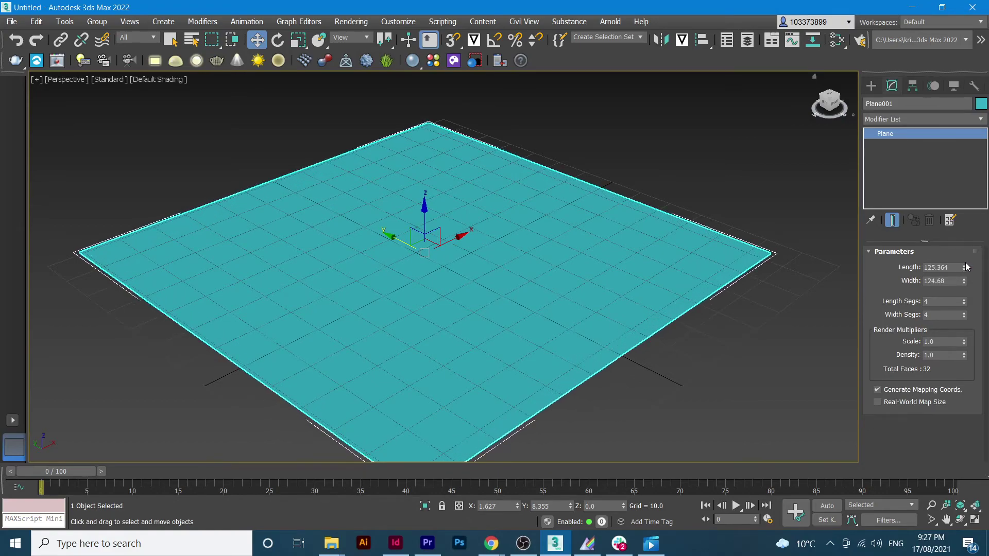
click(687, 168)
alt+middle_drag(625, 212, 503, 270)
scroll(589, 230, down, 3)
scroll(592, 226, up, 2)
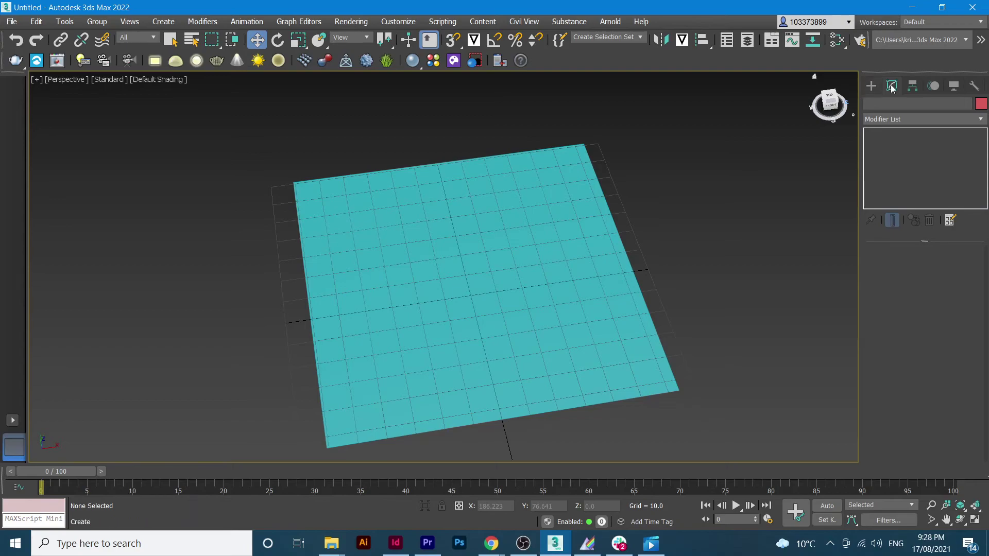
Pick the Line tool from the Splines shape category
click(872, 87)
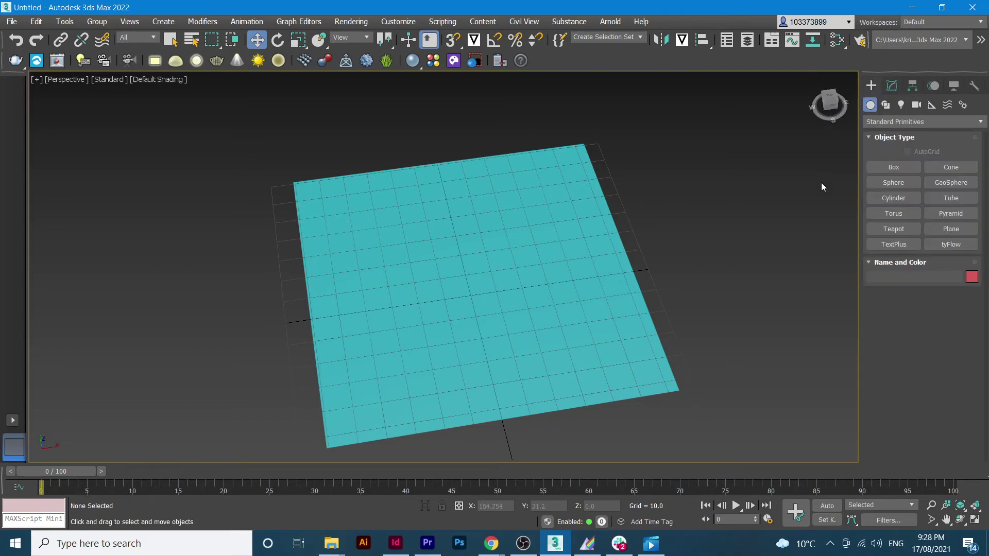
click(885, 106)
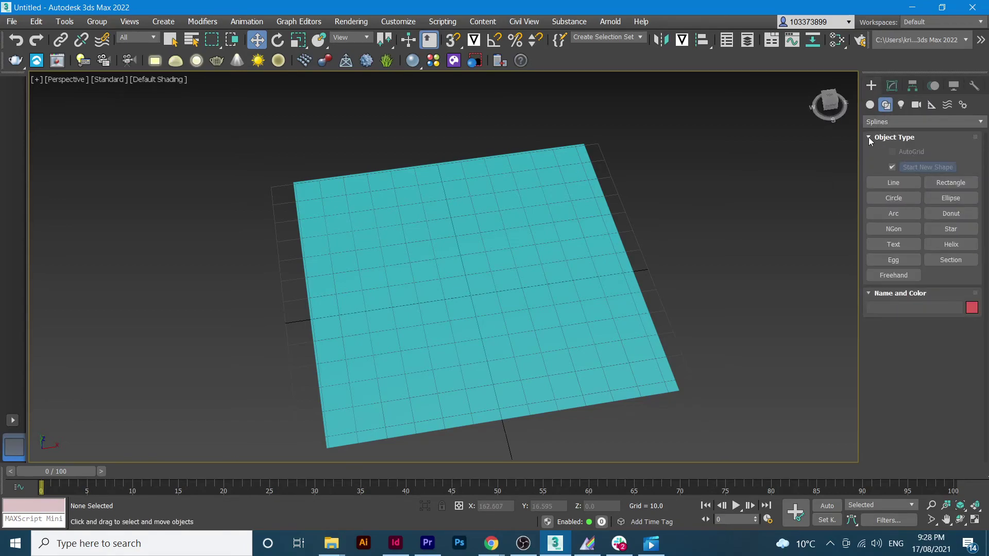
click(906, 123)
click(905, 135)
click(893, 184)
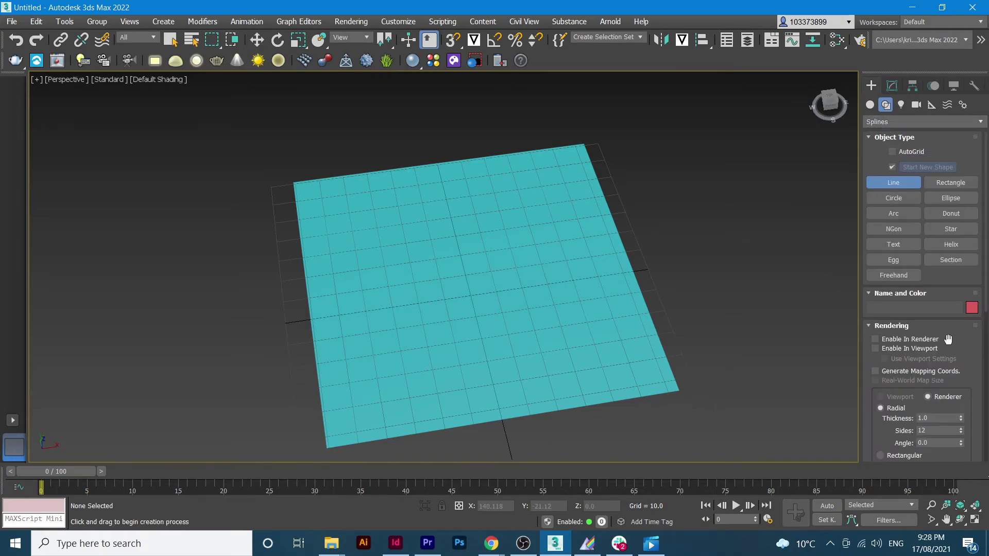
Enable the line in renderer and viewport with a 6×2 rectangular profile
click(875, 340)
click(875, 350)
scroll(881, 369, down, 3)
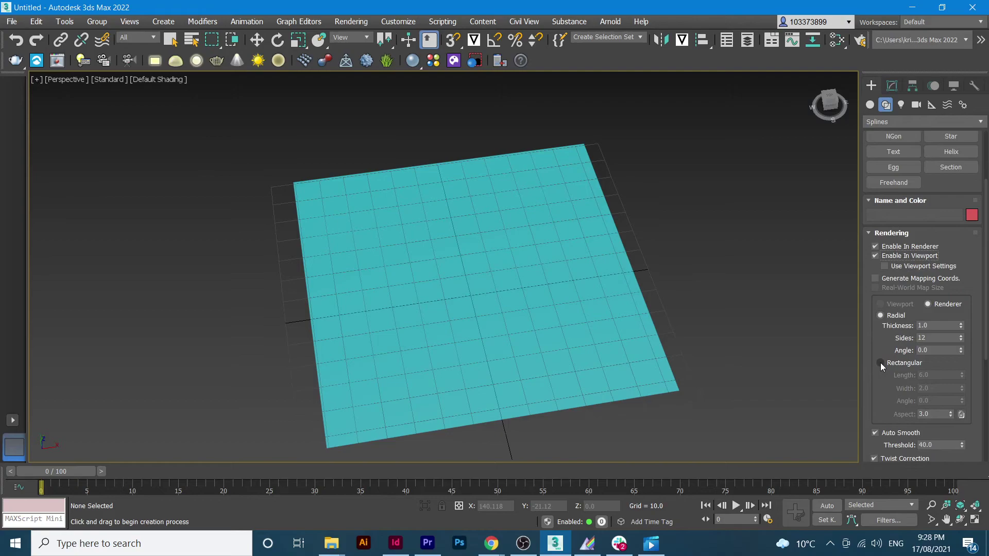
click(880, 363)
scroll(922, 369, down, 1)
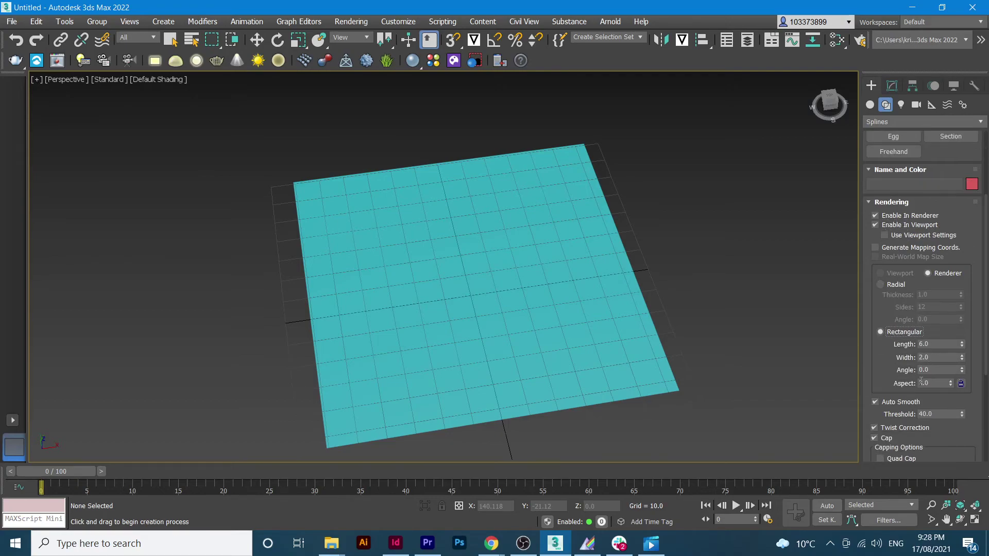
scroll(921, 381, down, 5)
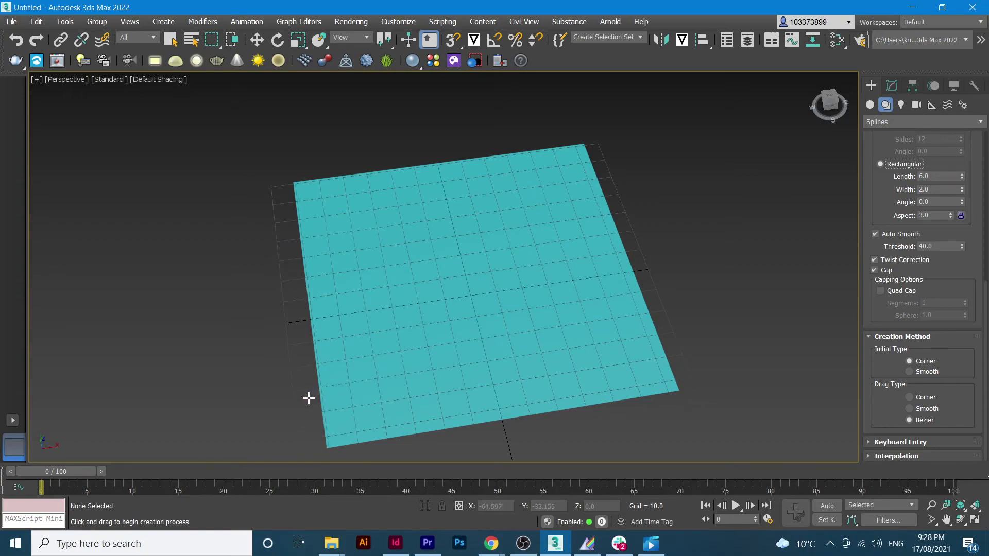
Draw a six-point bent street line across the plane's lower area and finish it
click(299, 381)
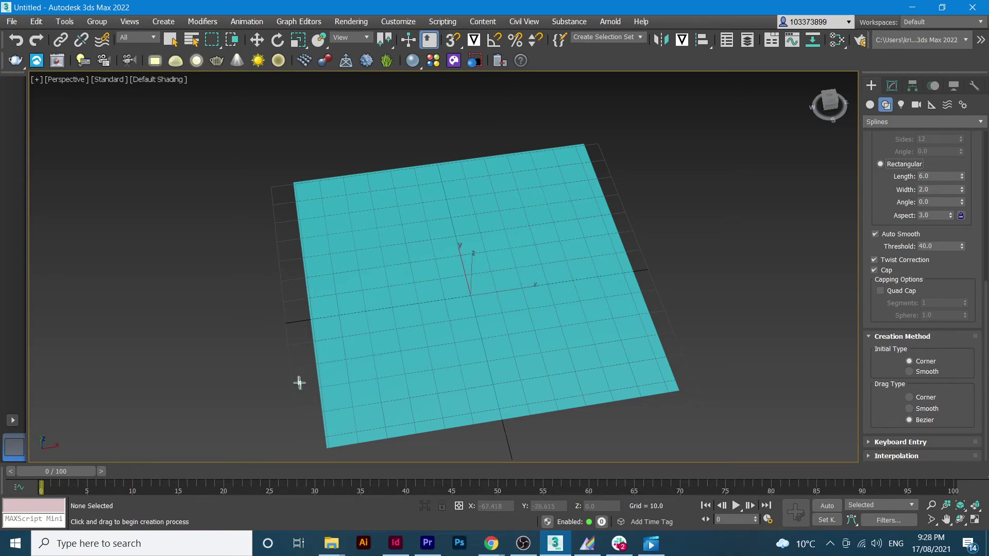
click(339, 378)
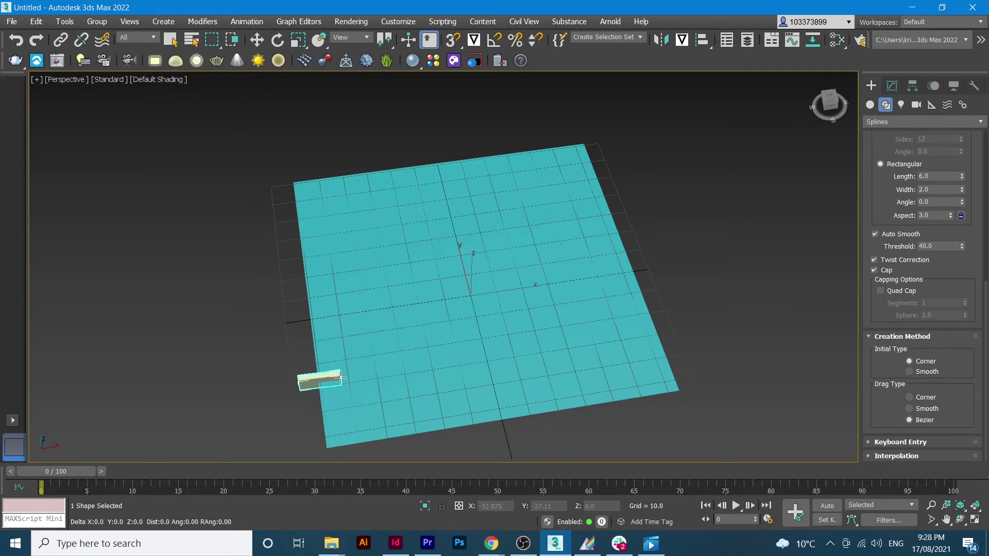
click(401, 378)
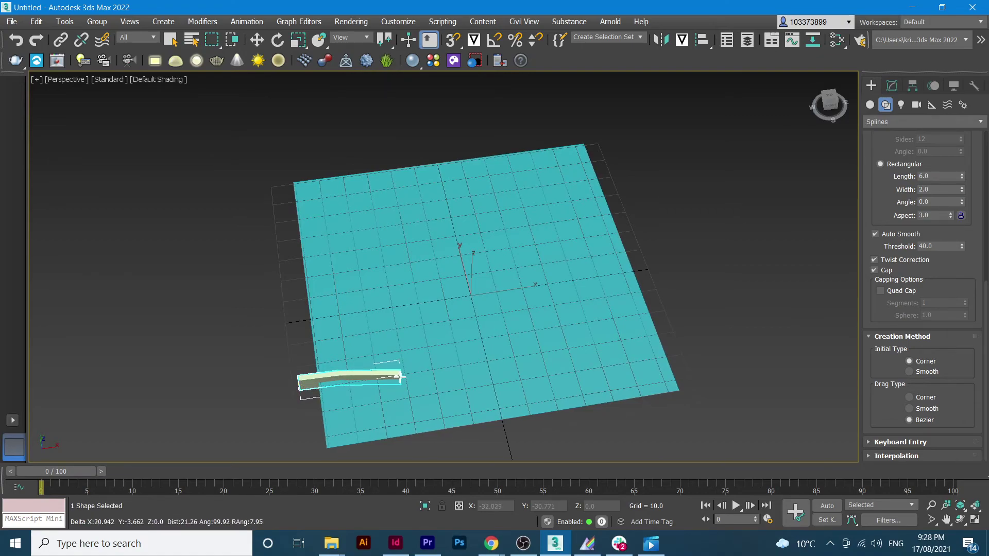
click(496, 394)
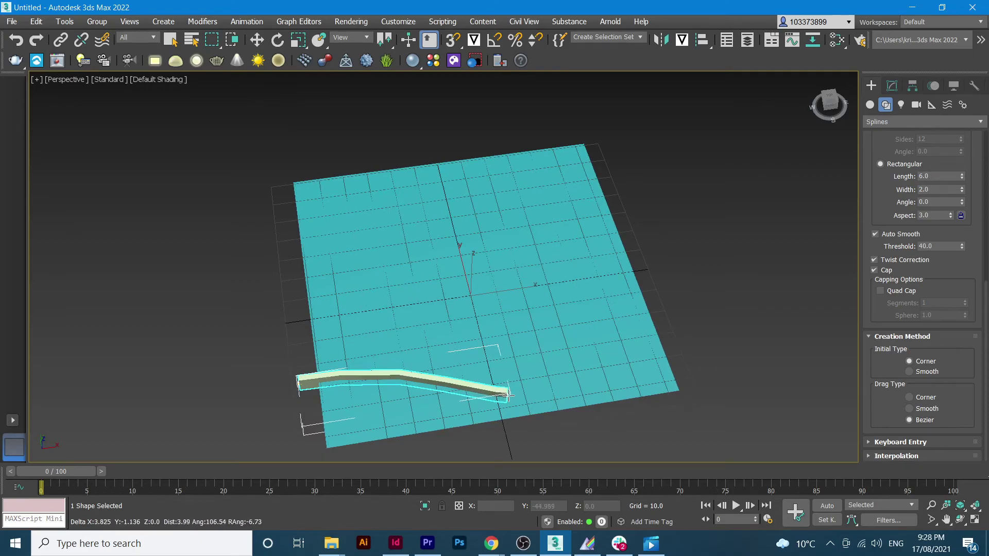
click(545, 408)
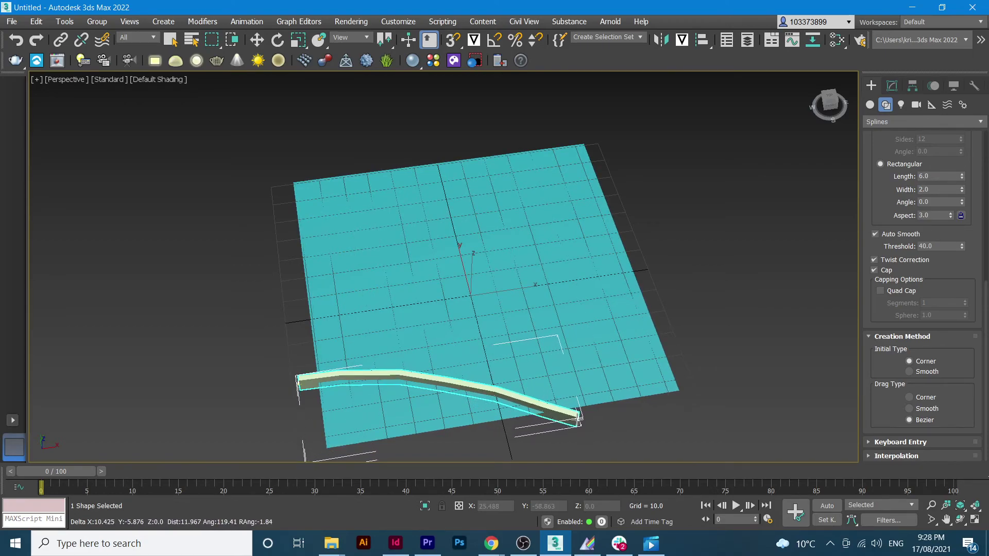
click(579, 418)
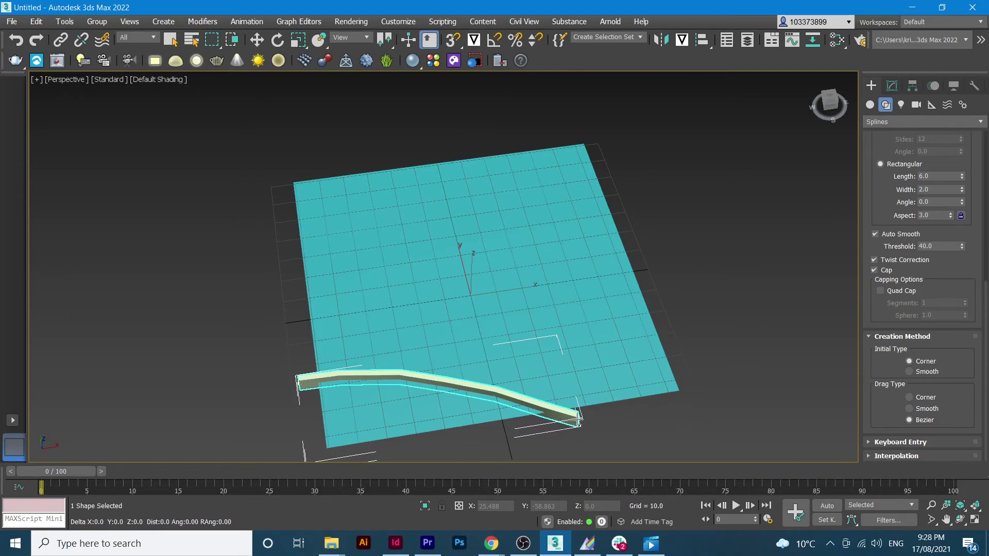
right_click(578, 418)
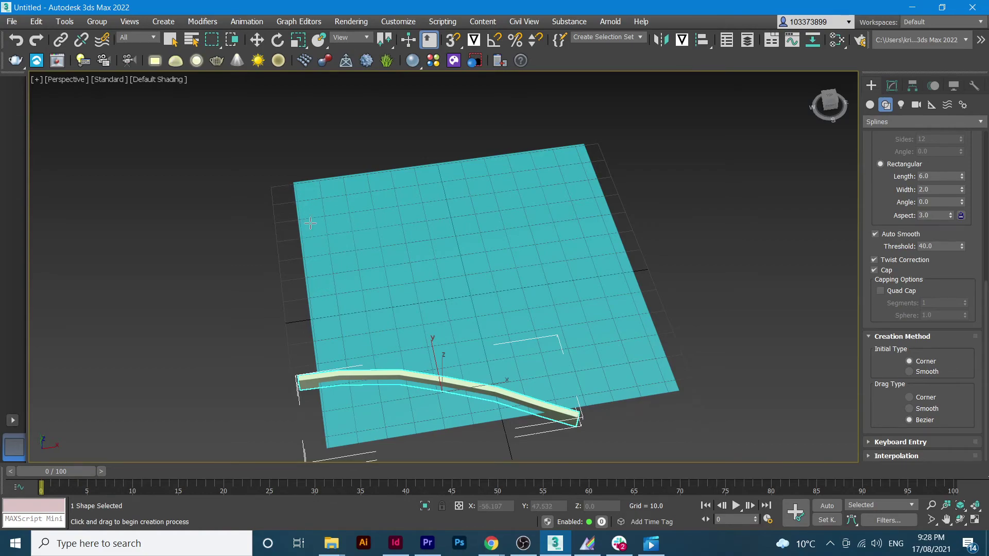
Draw a five-point S-bending street line across the middle of the plane
click(288, 256)
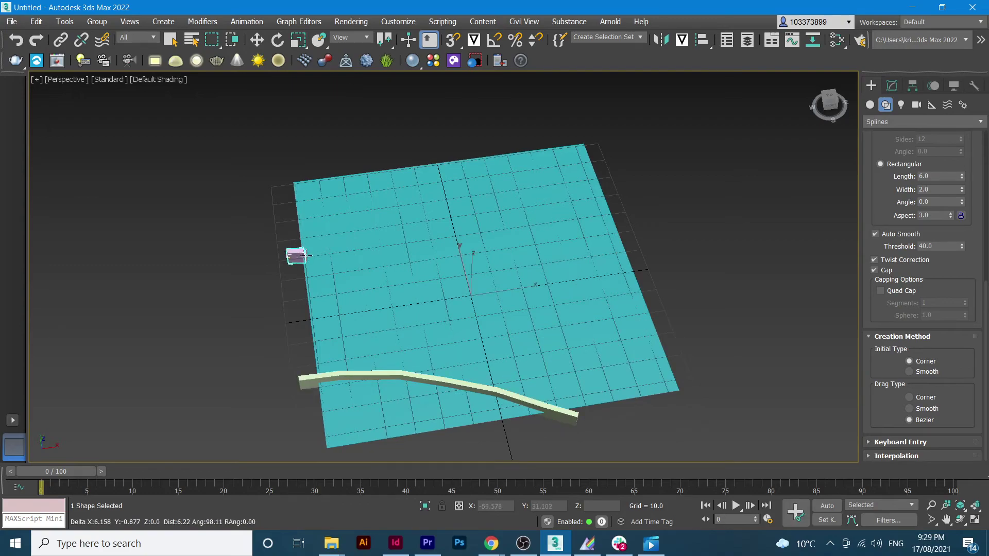
click(395, 254)
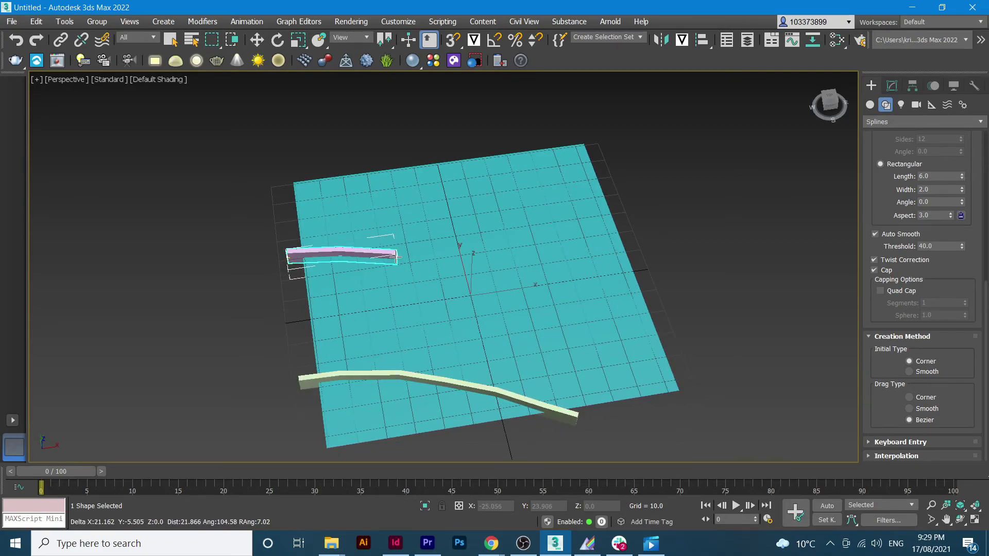
click(465, 273)
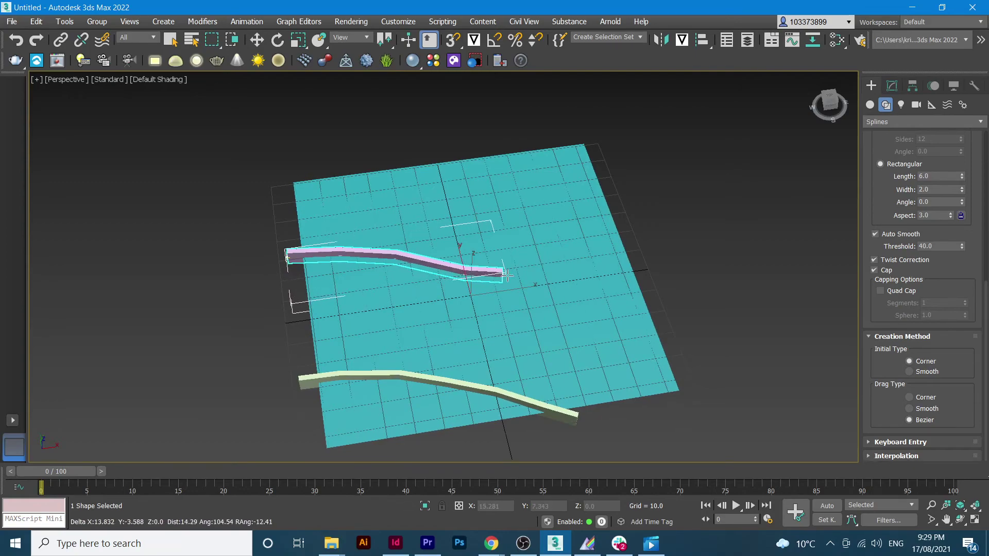
click(613, 271)
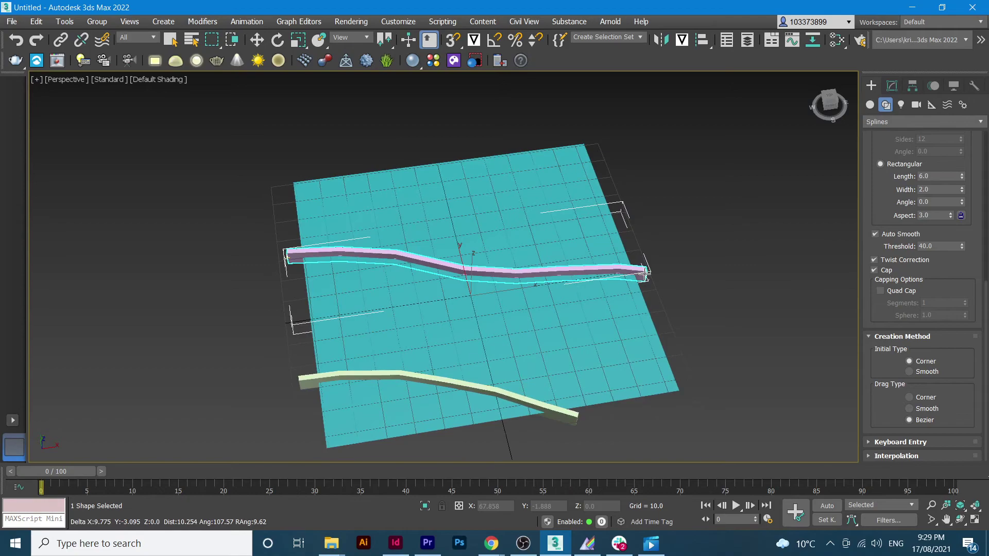
click(646, 271)
right_click(646, 272)
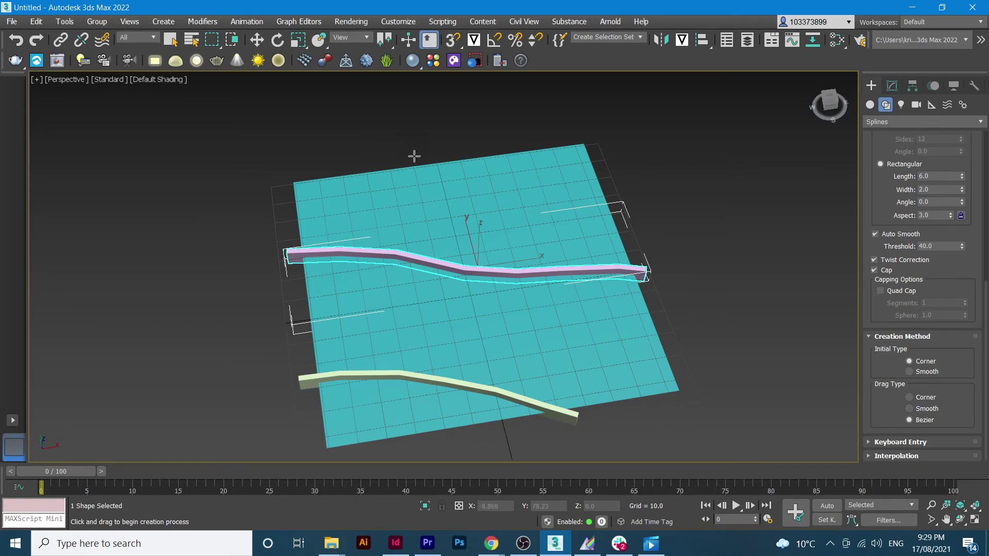
Draw the red street from the bottom edge curving up past the plane's top-right edge
click(346, 452)
click(348, 407)
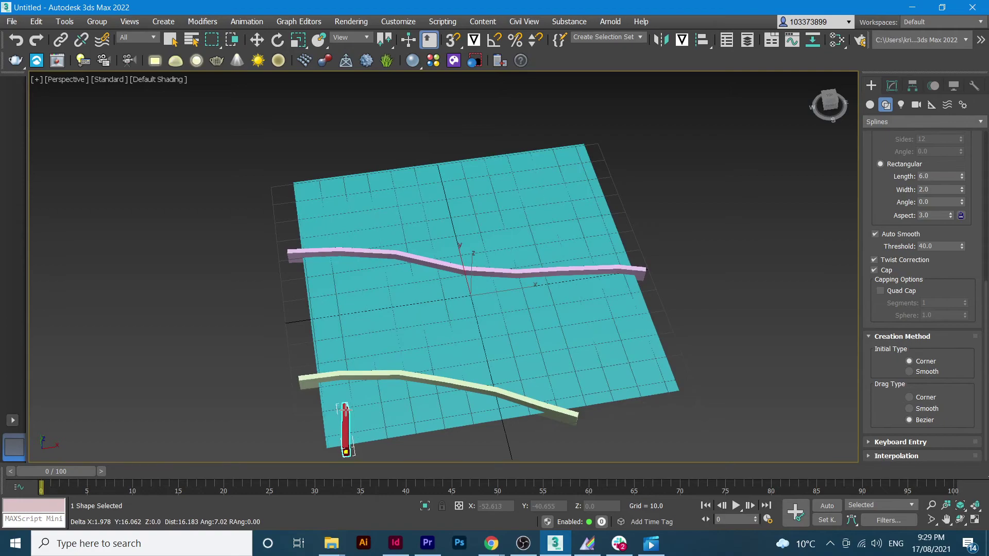
click(365, 357)
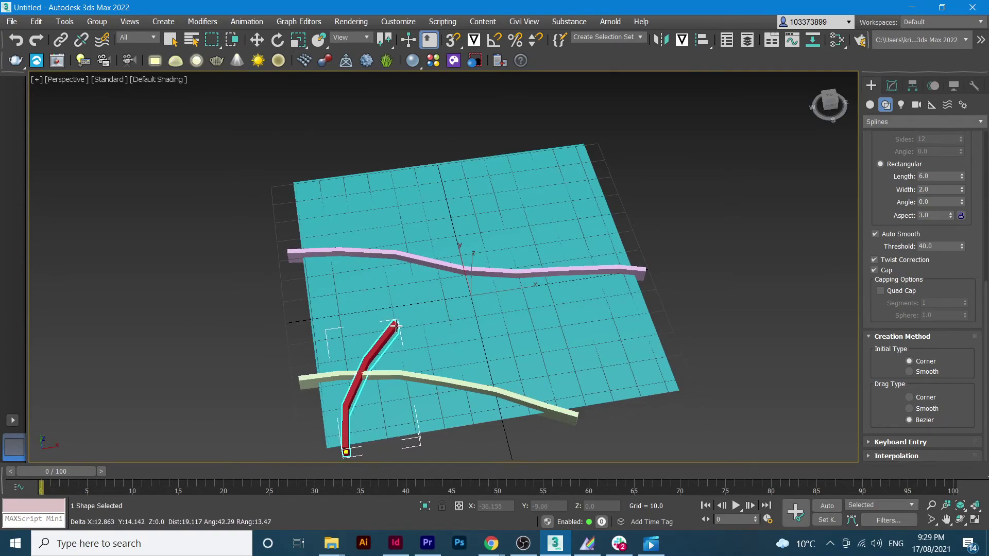
click(403, 320)
click(444, 295)
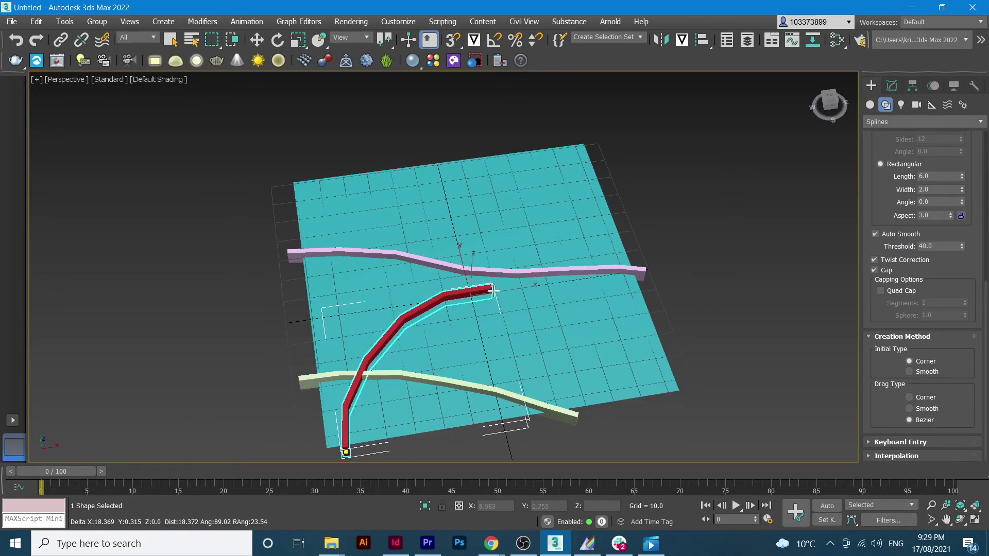
click(512, 272)
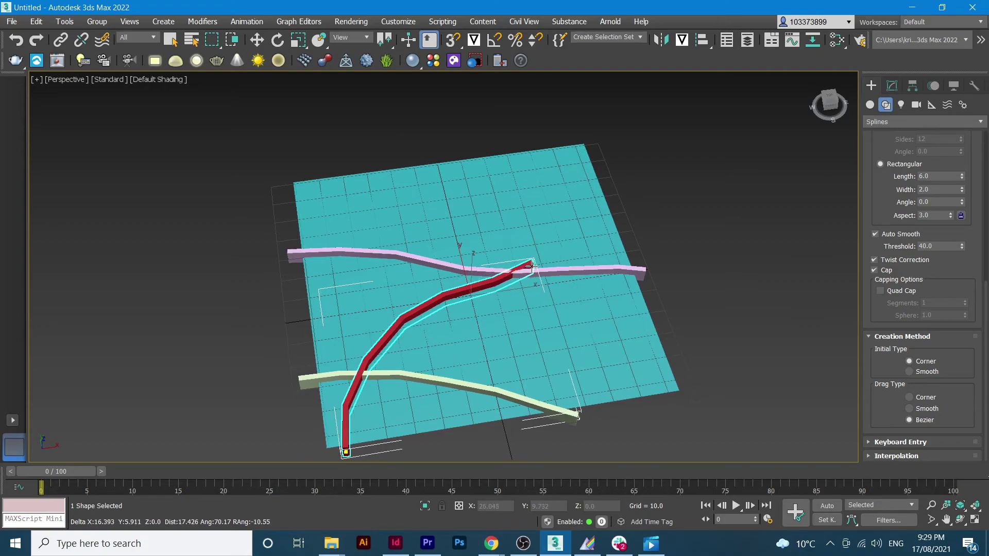
click(555, 243)
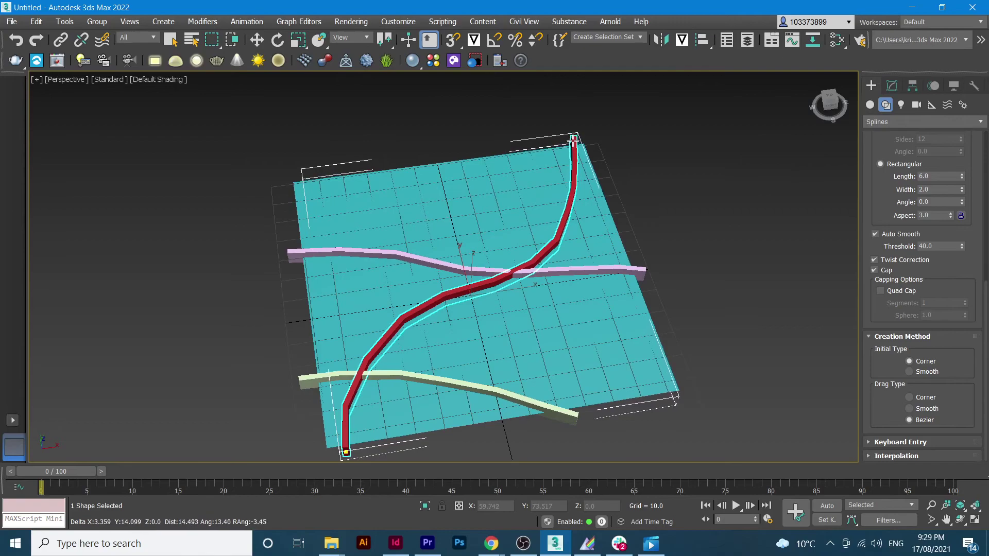
click(585, 129)
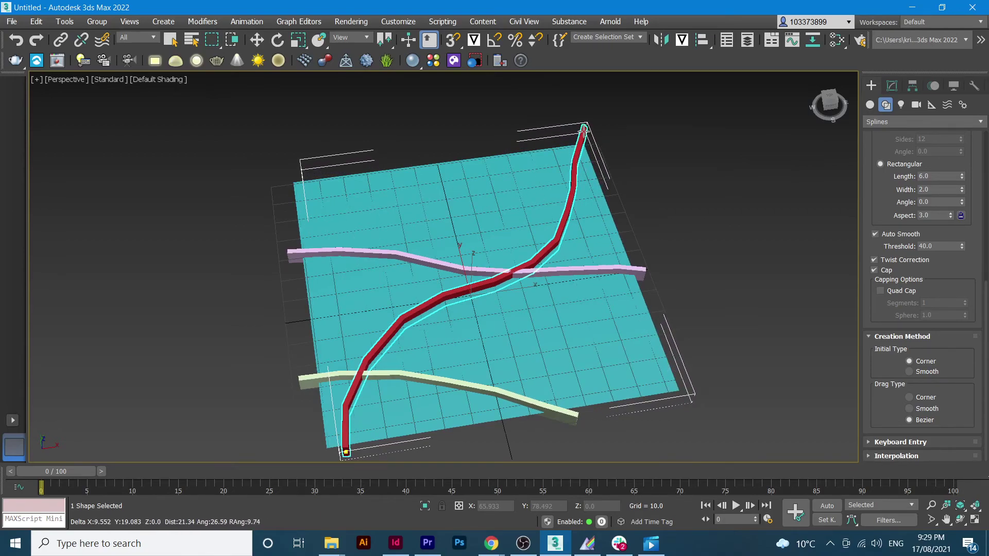
right_click(585, 130)
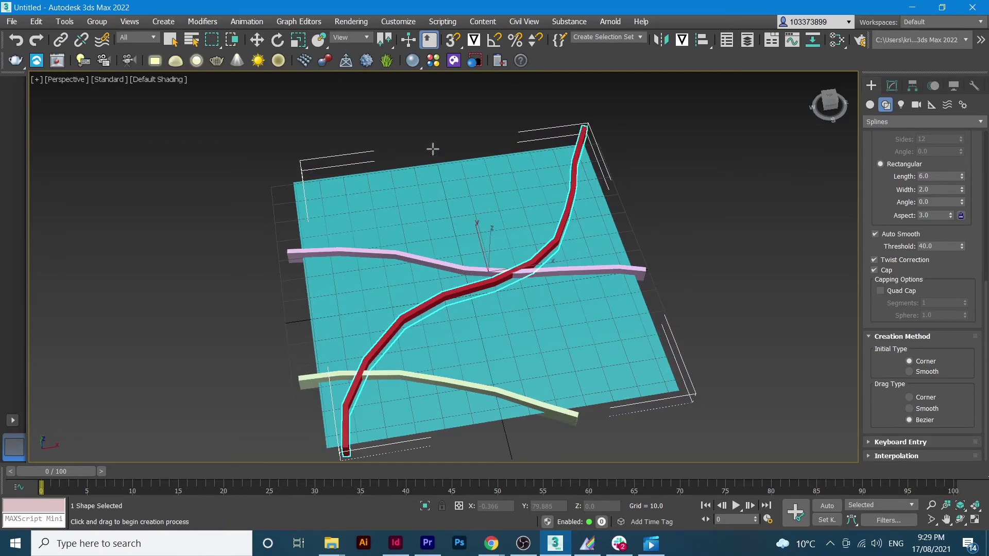
Draw a five-point pale green street curving along the plane's top edge
click(403, 154)
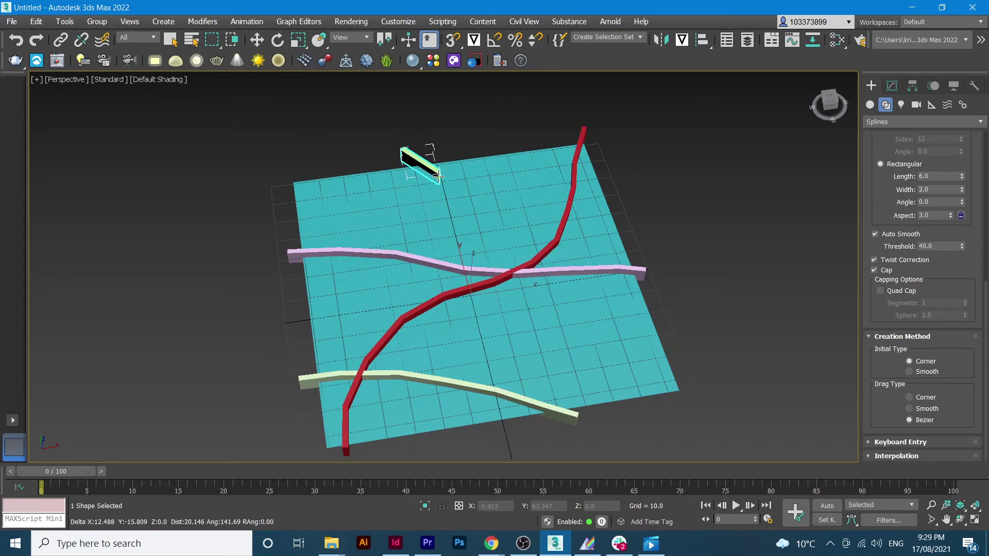
click(437, 173)
click(489, 190)
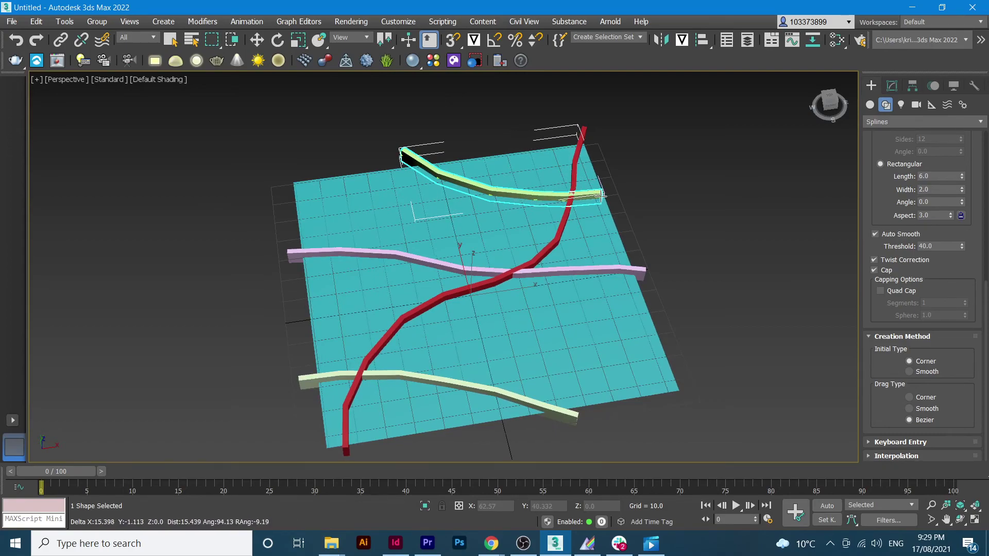
click(602, 193)
click(620, 191)
right_click(452, 216)
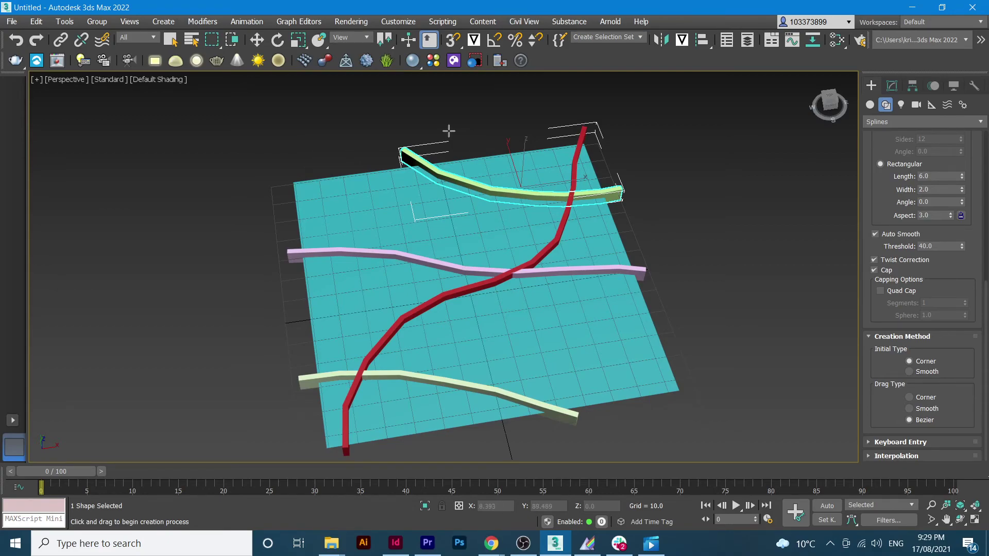
Draw the magenta street diagonally from the top-left corner to the bottom edge
click(323, 138)
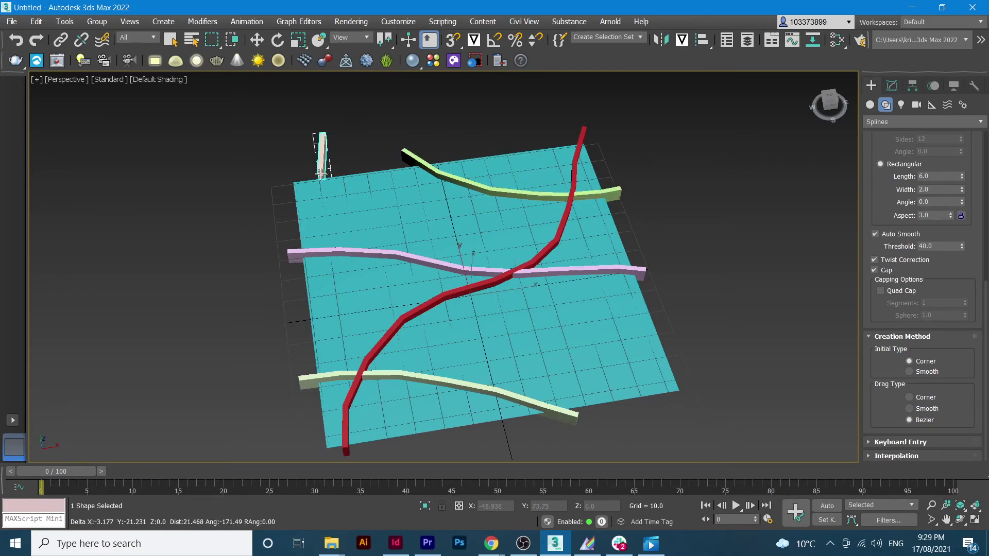
right_click(312, 170)
click(309, 168)
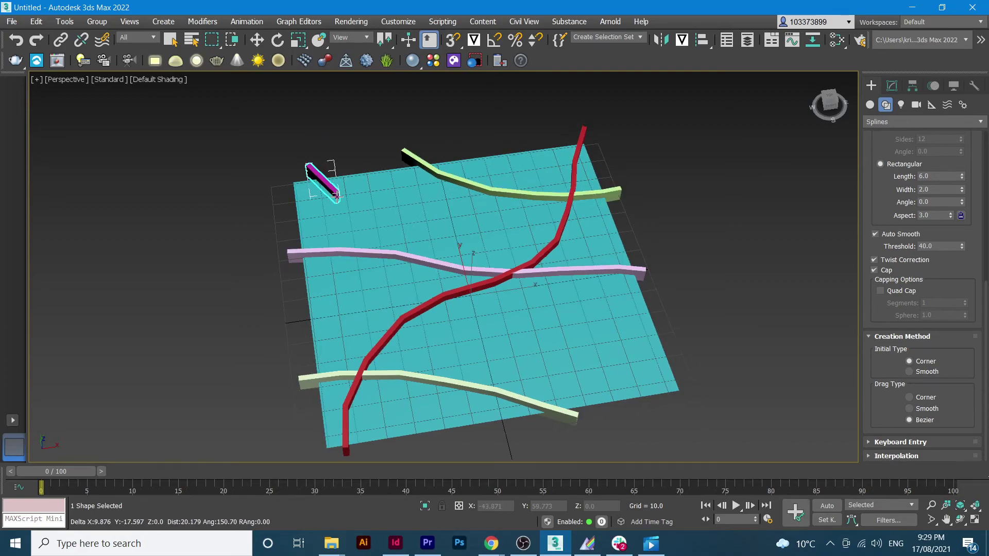
click(395, 264)
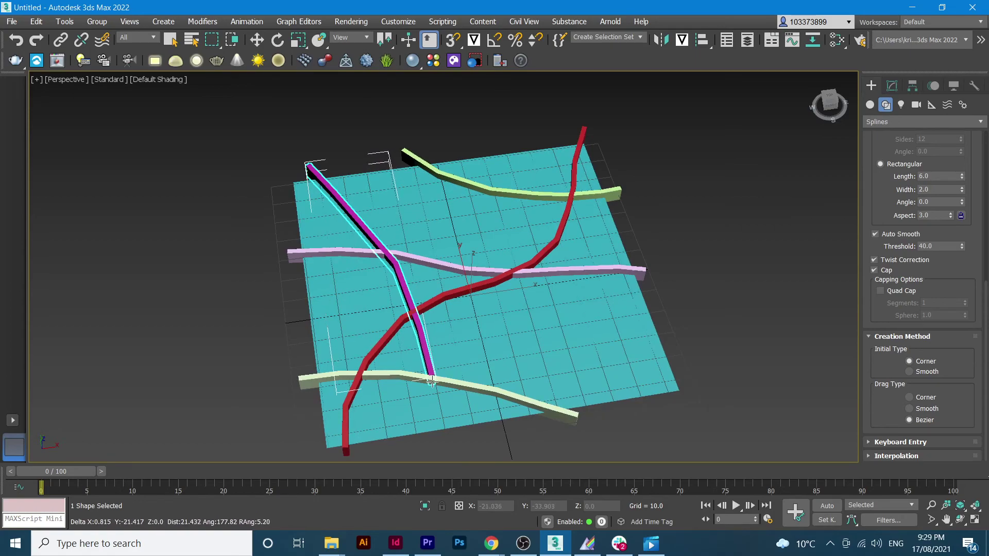
click(418, 326)
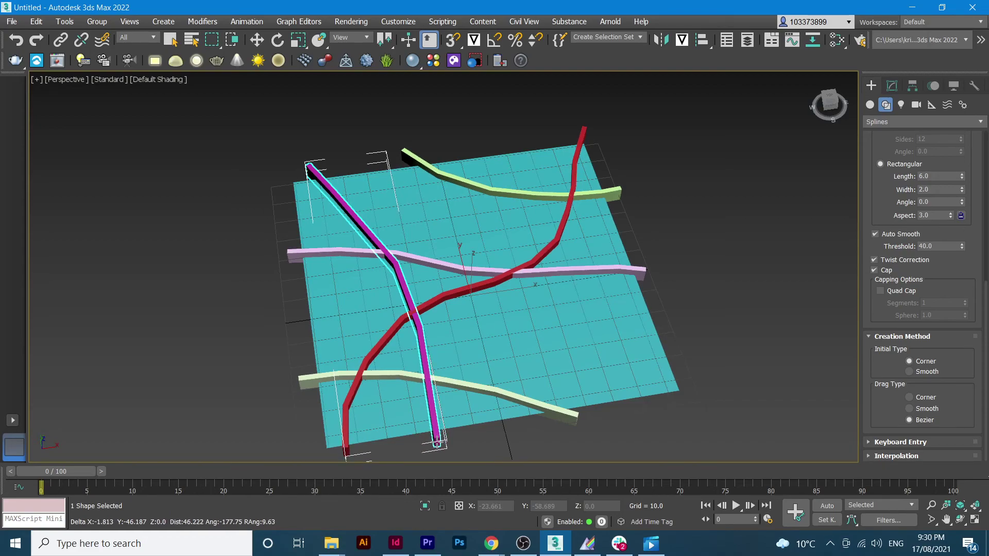
click(437, 441)
right_click(437, 442)
scroll(535, 286, down, 5)
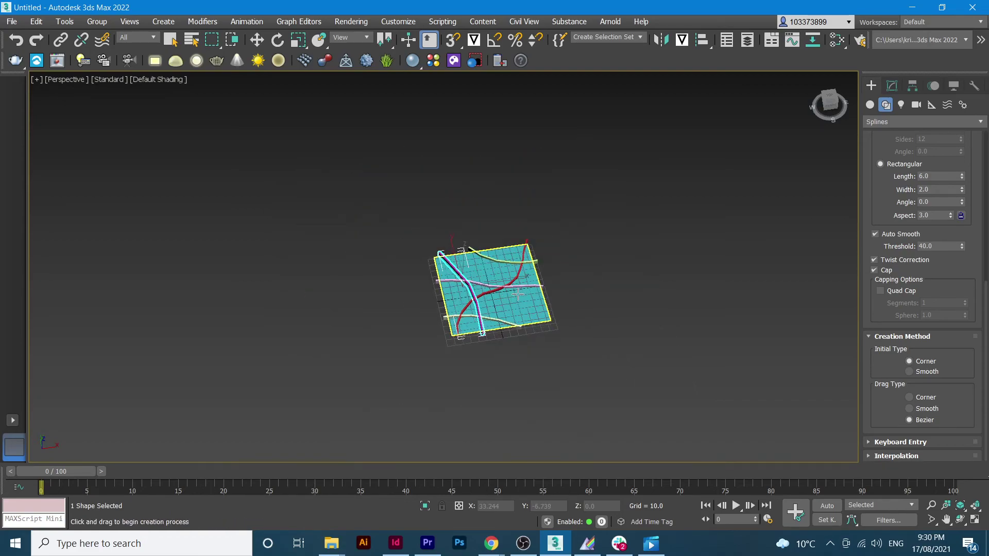
scroll(433, 245, up, 5)
middle_drag(433, 245, 441, 278)
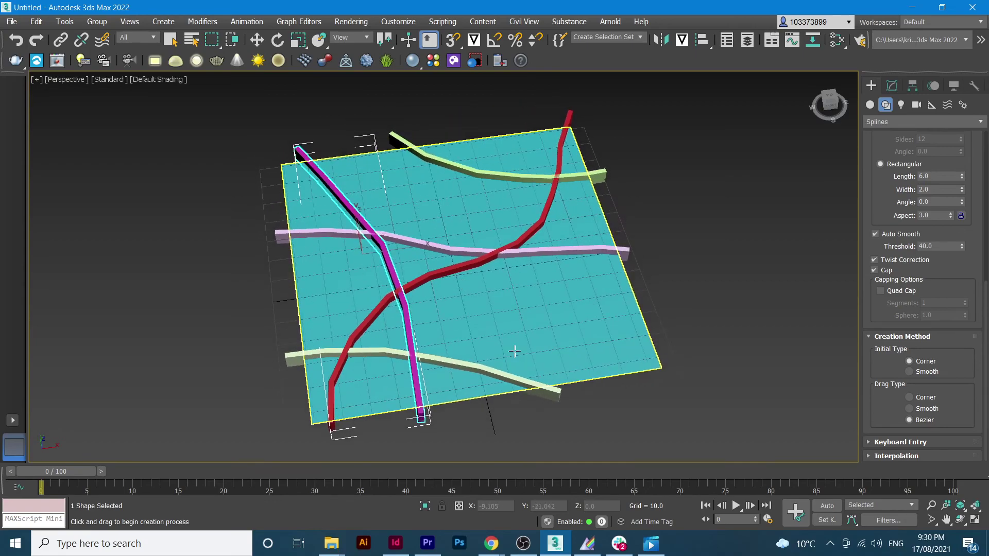
right_click(645, 279)
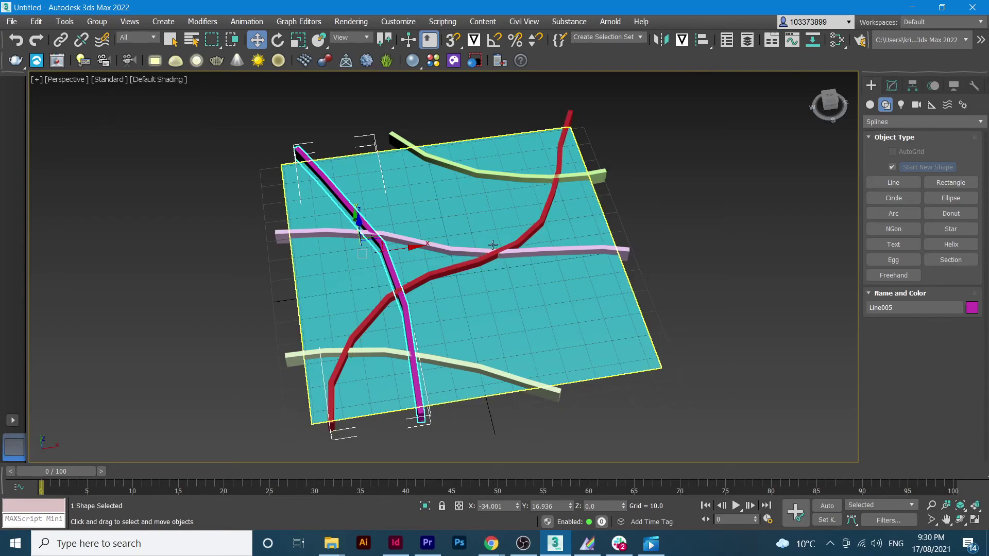
Raise the rendering Width of the red Line003 and magenta Line005 street splines
click(485, 261)
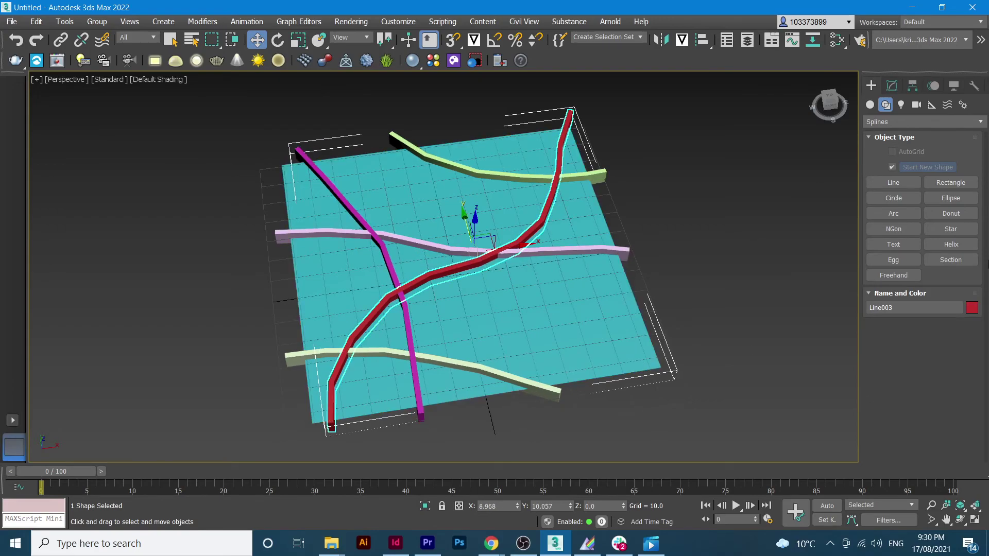
click(892, 87)
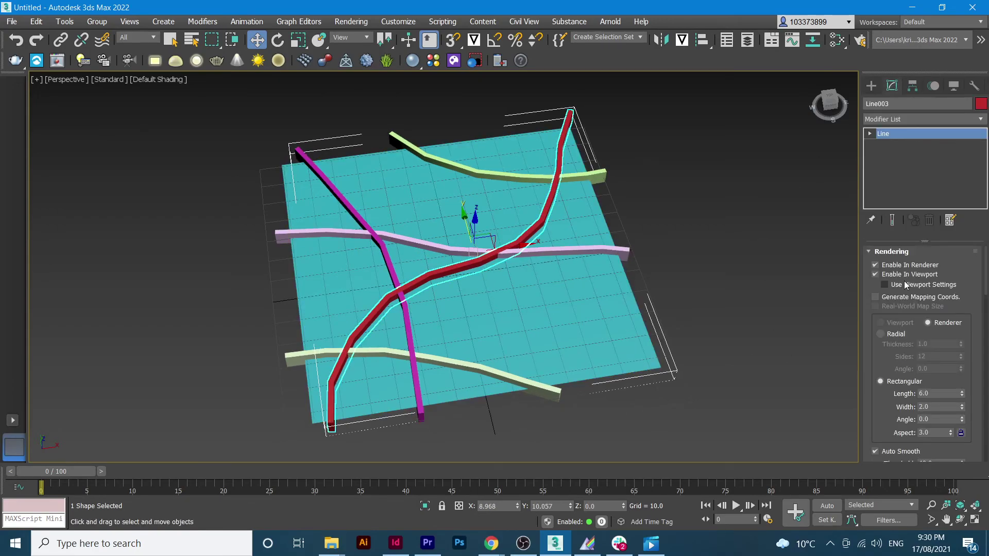
double_click(932, 406)
key(Return)
click(784, 321)
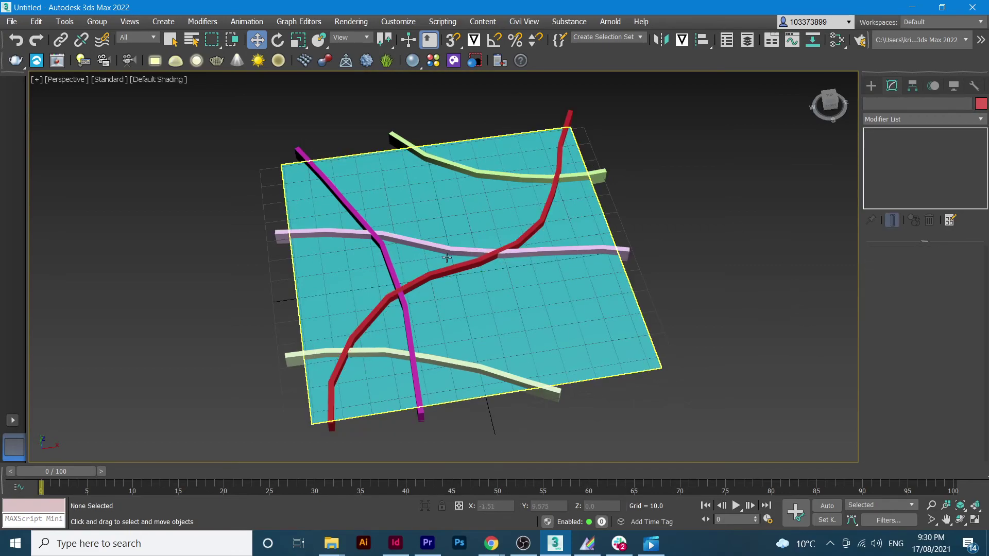
click(465, 263)
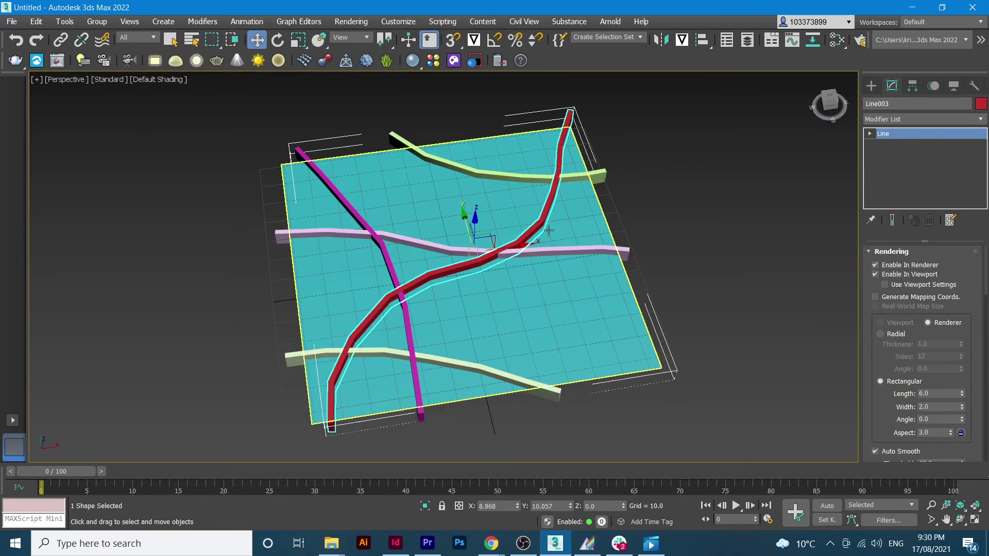
click(932, 407)
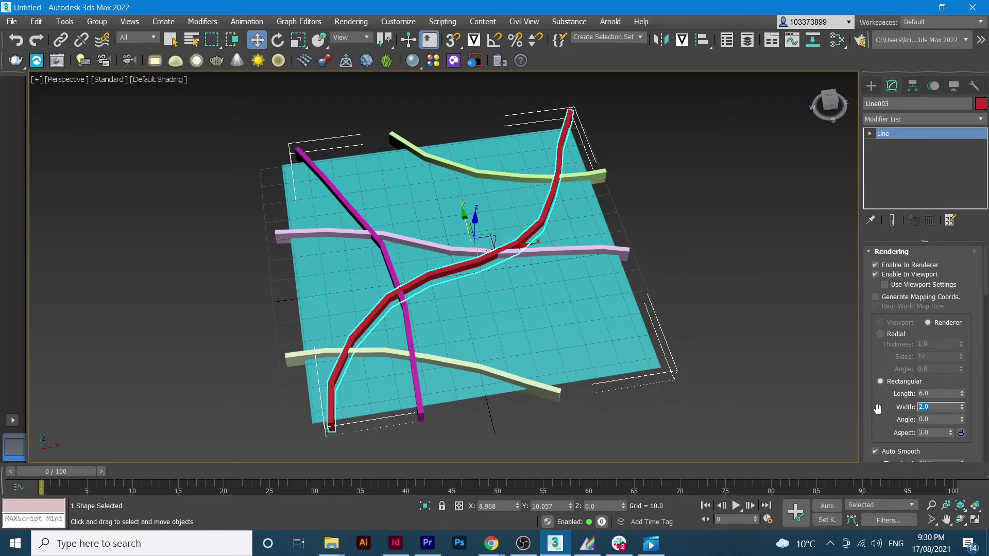
click(829, 351)
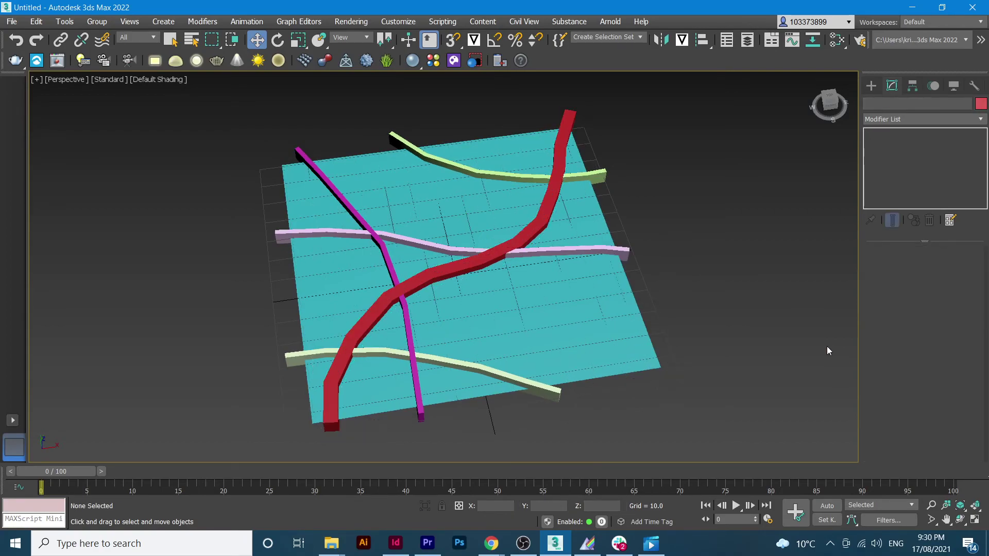
click(385, 258)
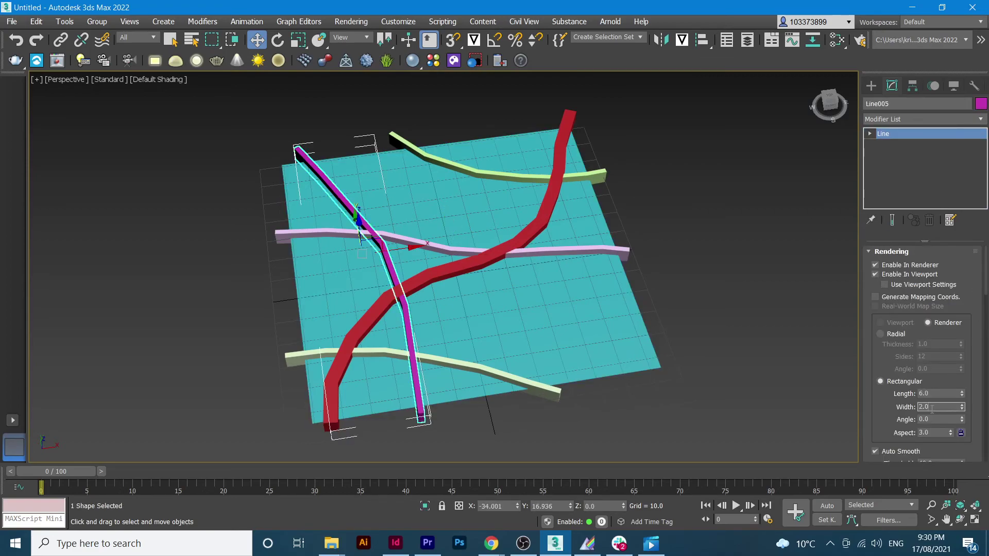
click(783, 337)
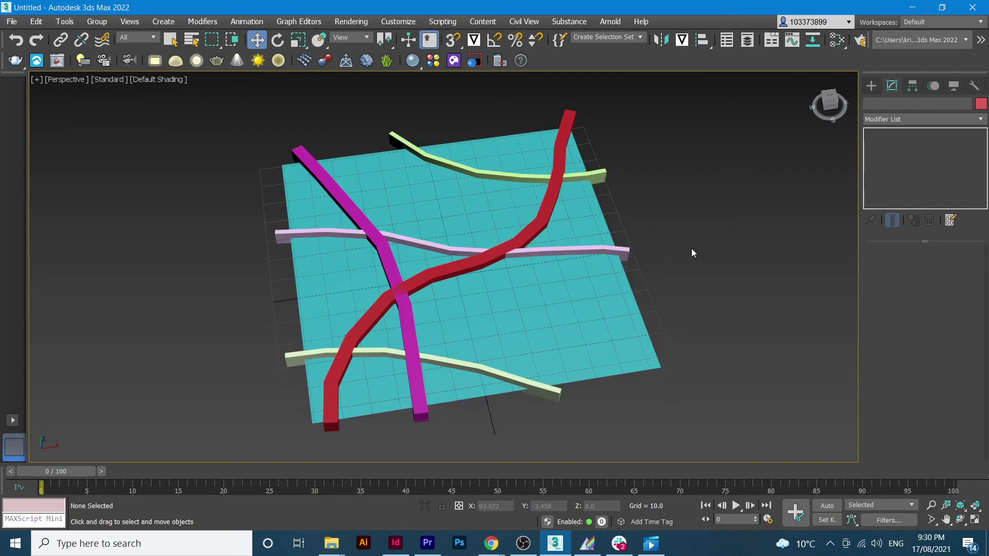
Convert the red Line003 street to an Editable Poly through the quad menu's Convert To
middle_drag(693, 254, 700, 227)
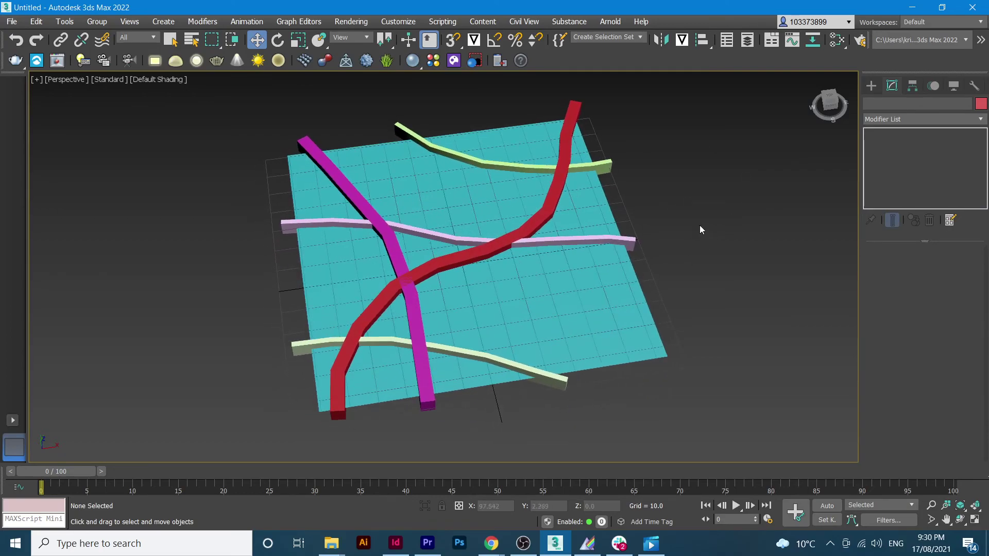
right_click(334, 408)
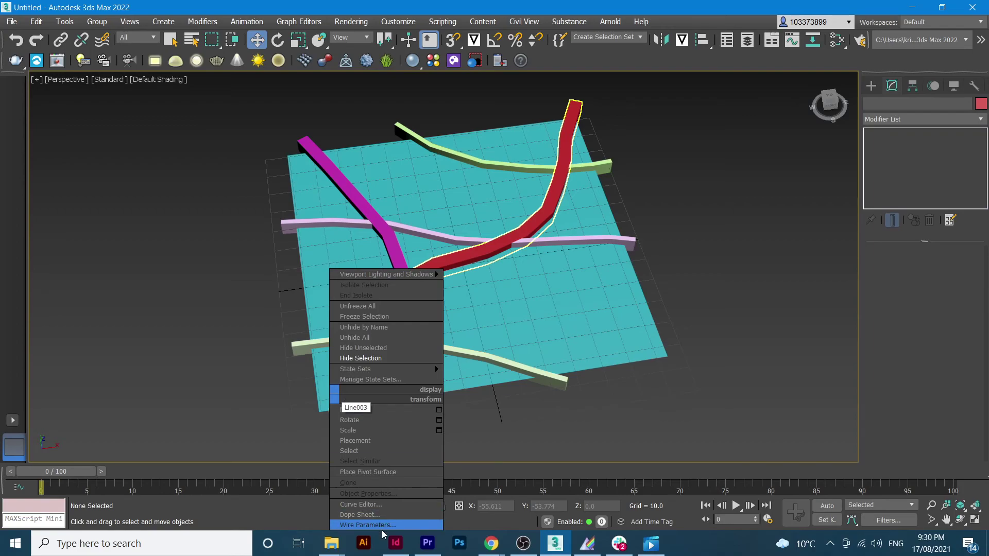
click(536, 439)
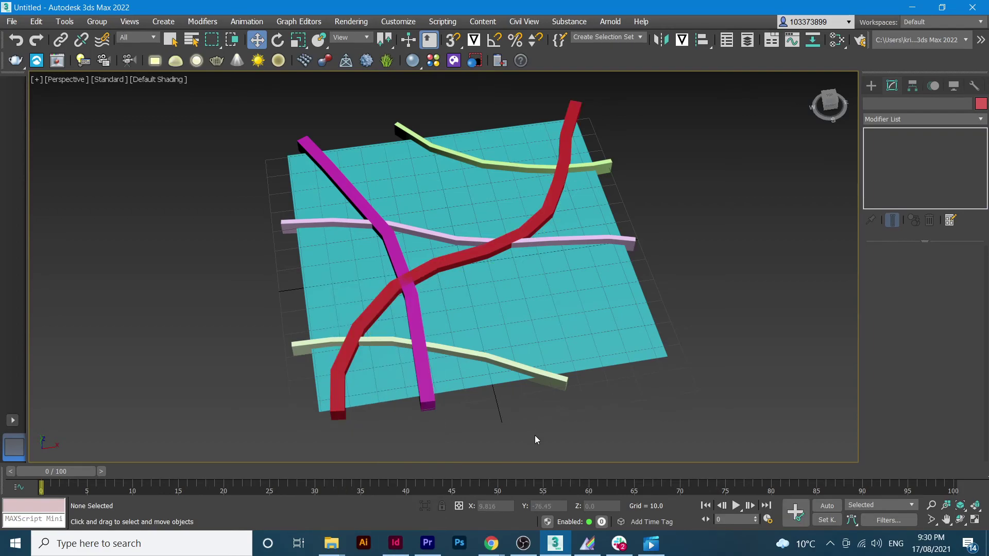
scroll(415, 428, down, 5)
scroll(456, 340, up, 10)
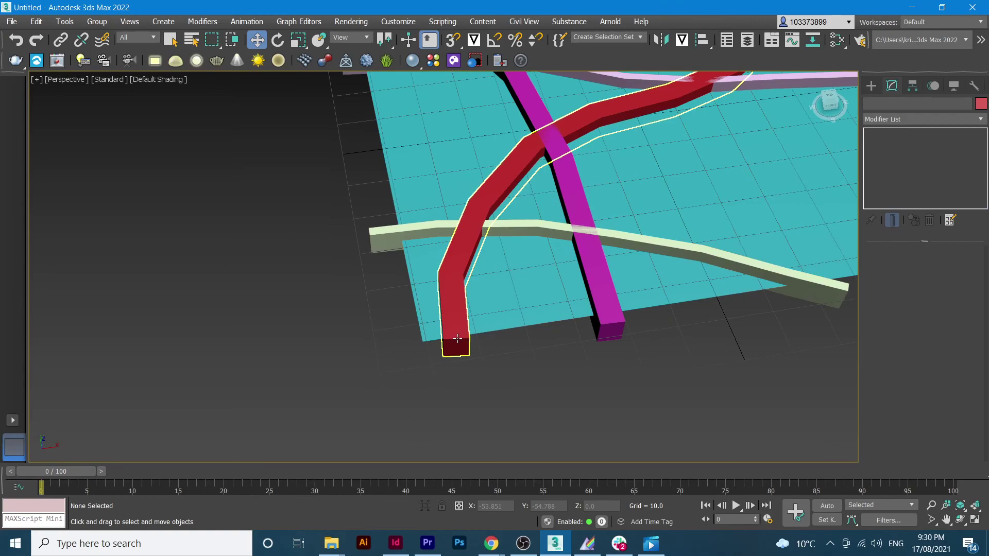
click(457, 339)
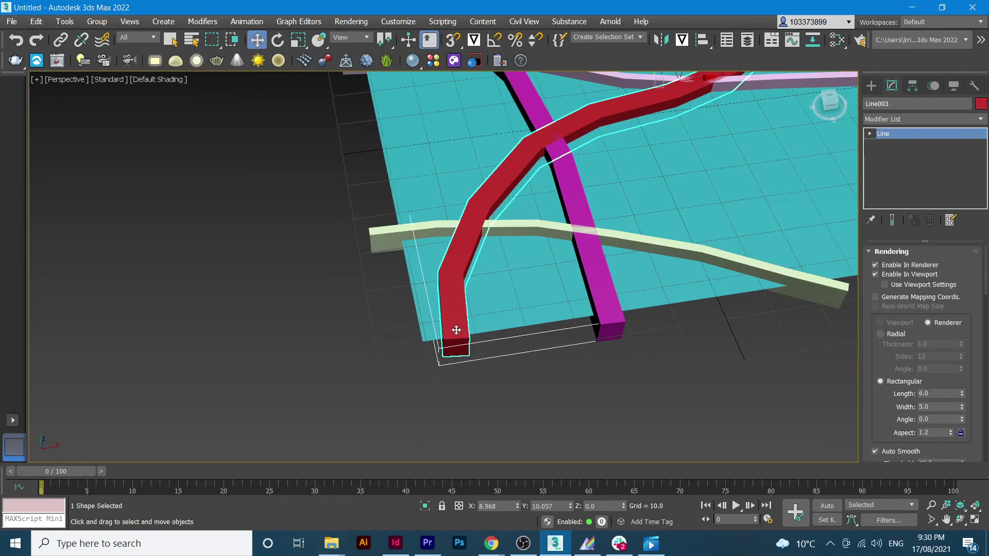
right_click(453, 330)
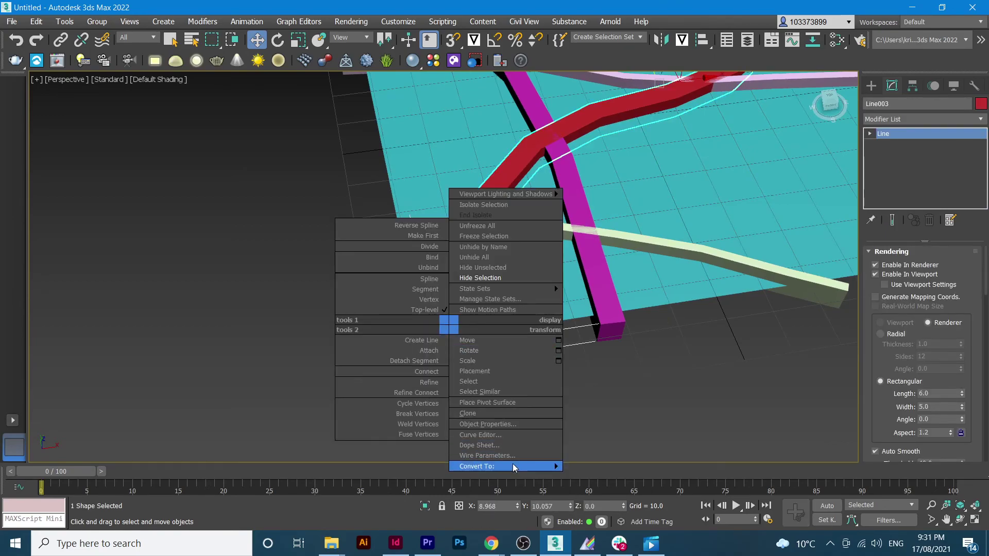
mouse_move(515, 466)
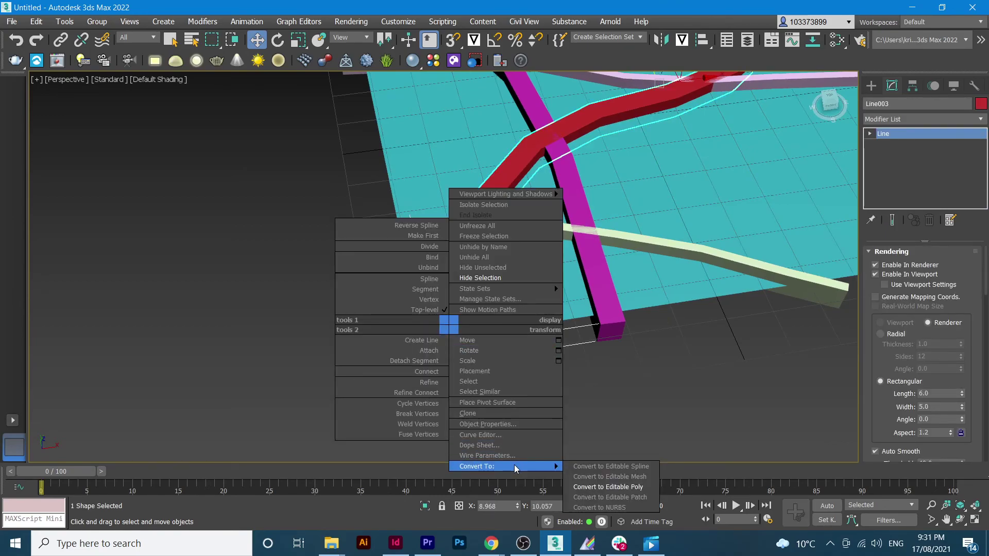
click(628, 487)
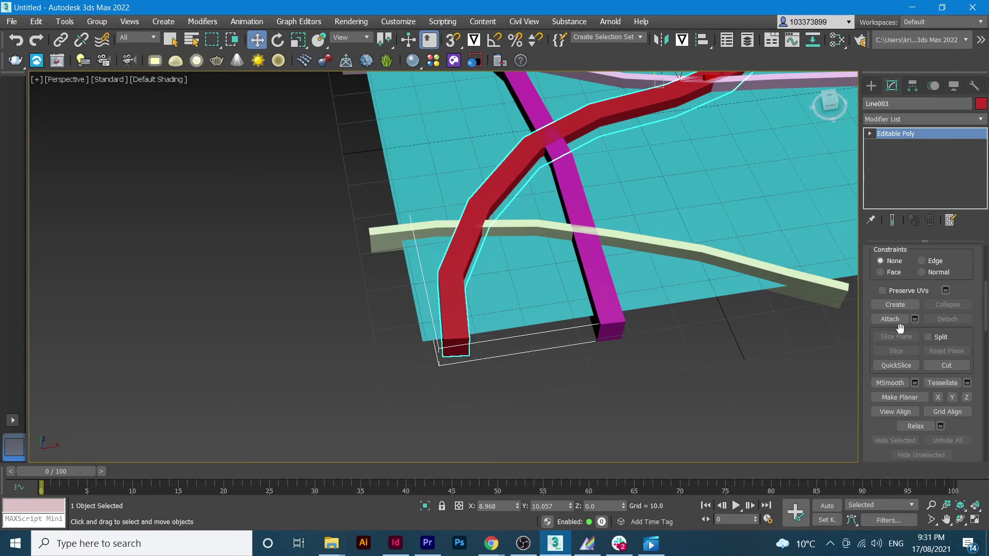
Attach the magenta, pink, and both cream street strips to Line003, then exit Attach
click(895, 323)
scroll(647, 248, down, 5)
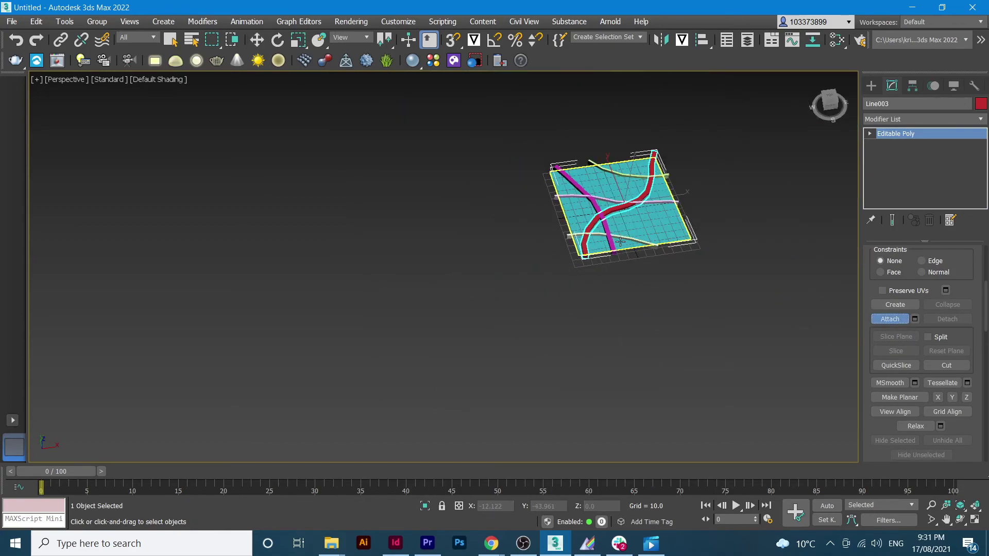
scroll(646, 247, up, 5)
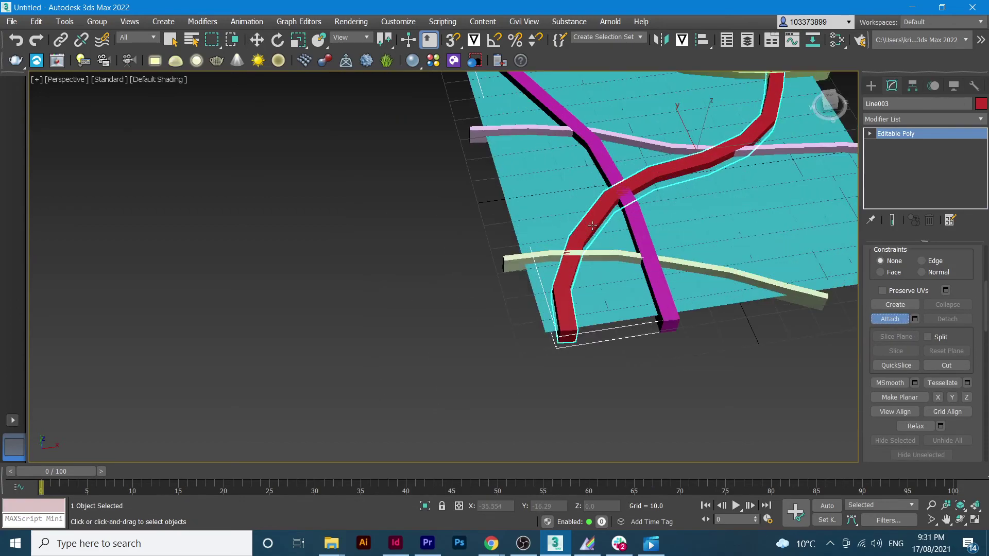
click(645, 247)
click(664, 147)
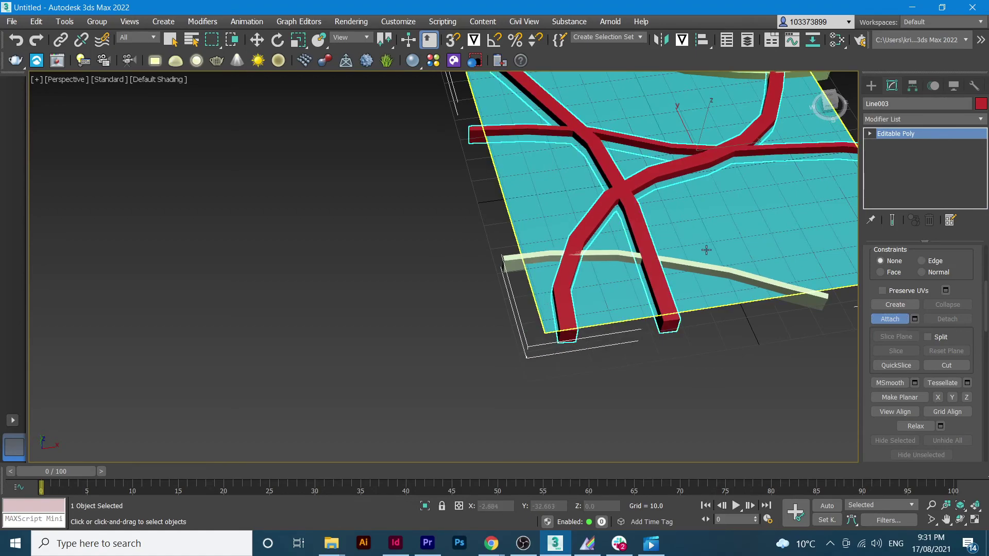
scroll(532, 379, down, 5)
click(532, 378)
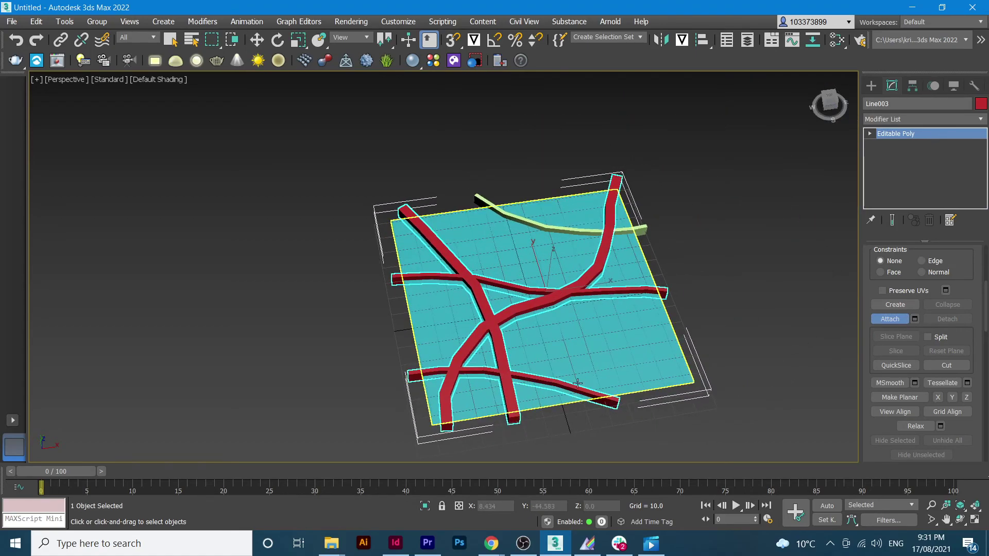
click(556, 228)
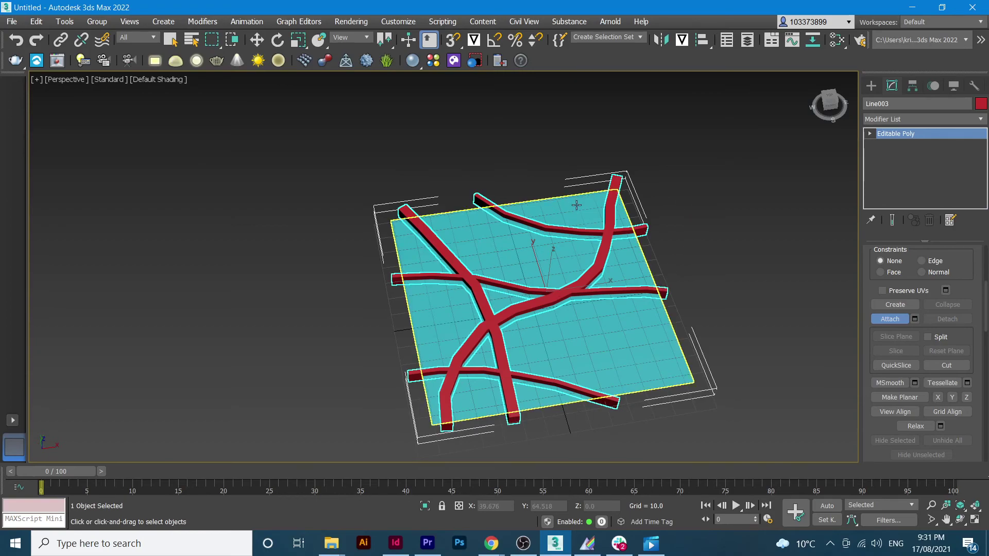
click(170, 40)
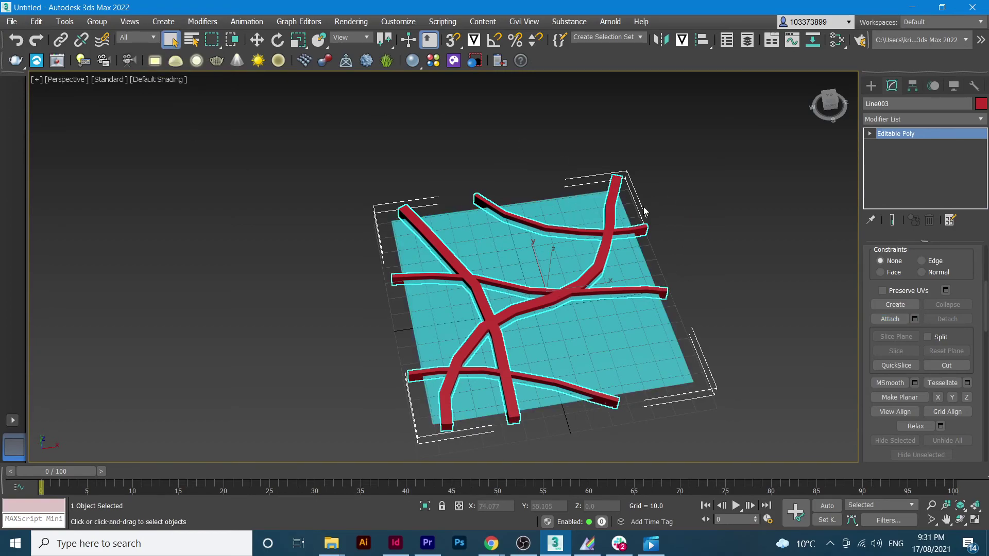
Select Plane001 and switch the Create panel to Geometry
click(584, 207)
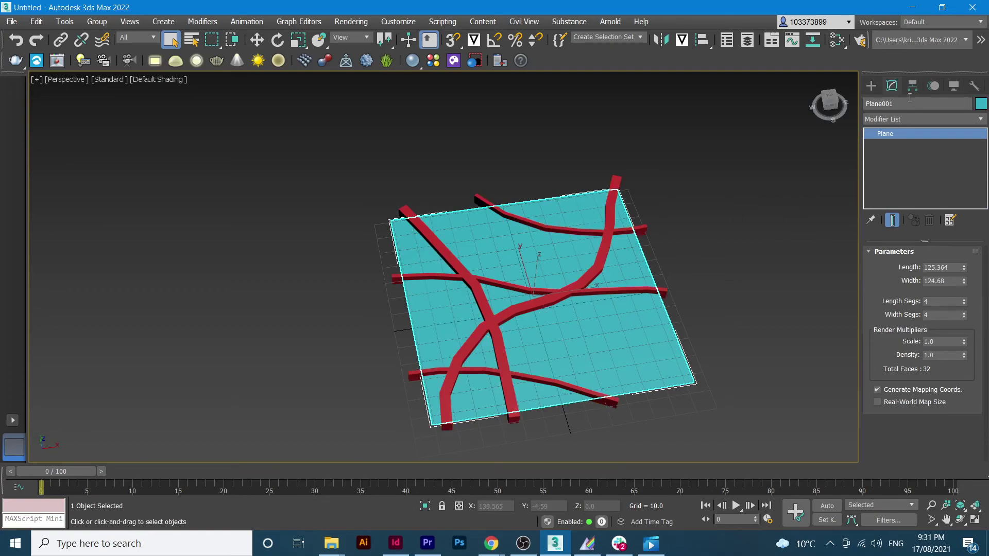
click(871, 87)
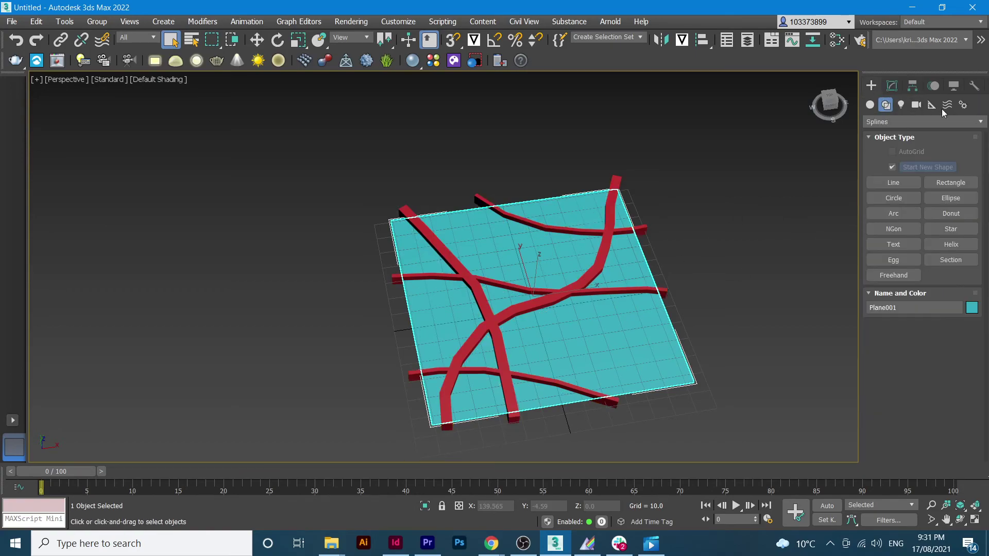
click(886, 105)
click(892, 86)
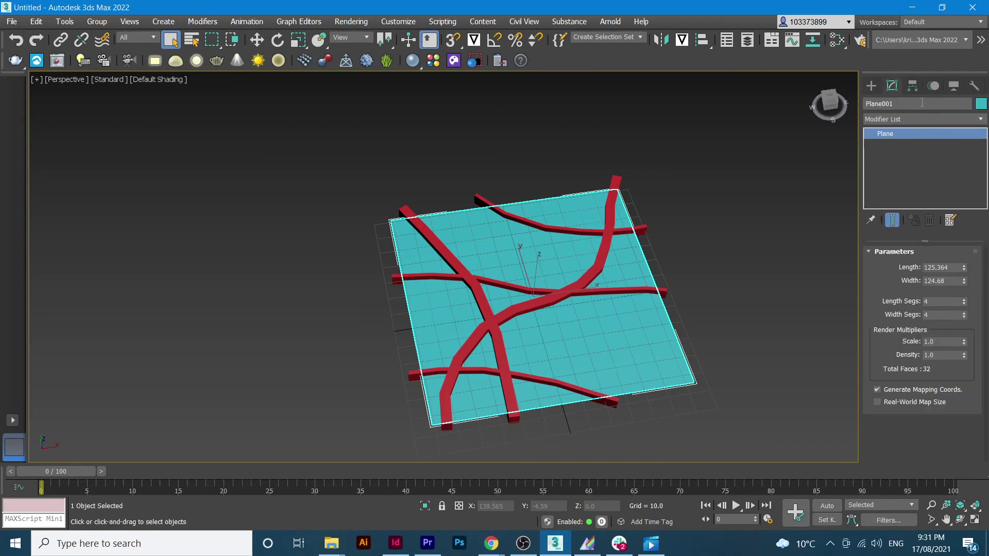
click(871, 87)
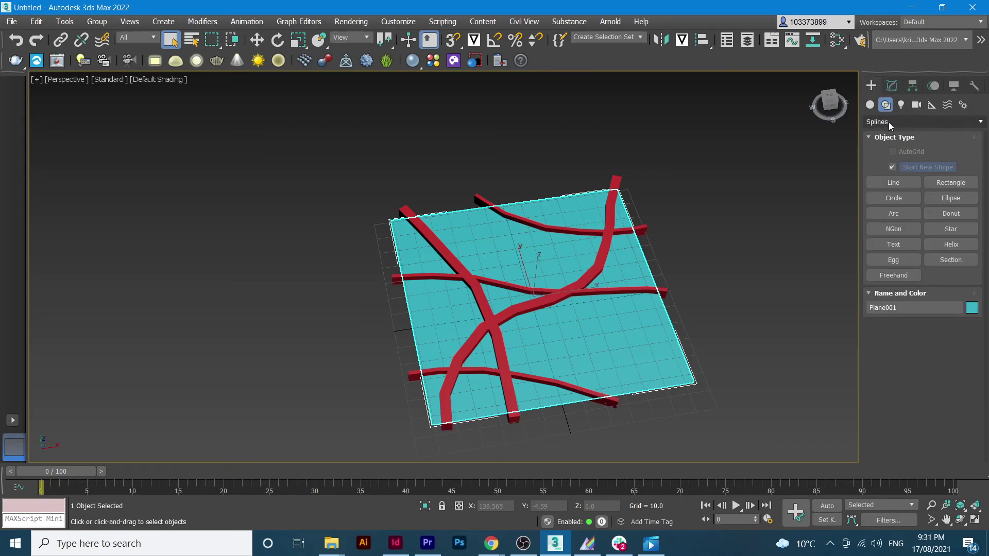
click(870, 105)
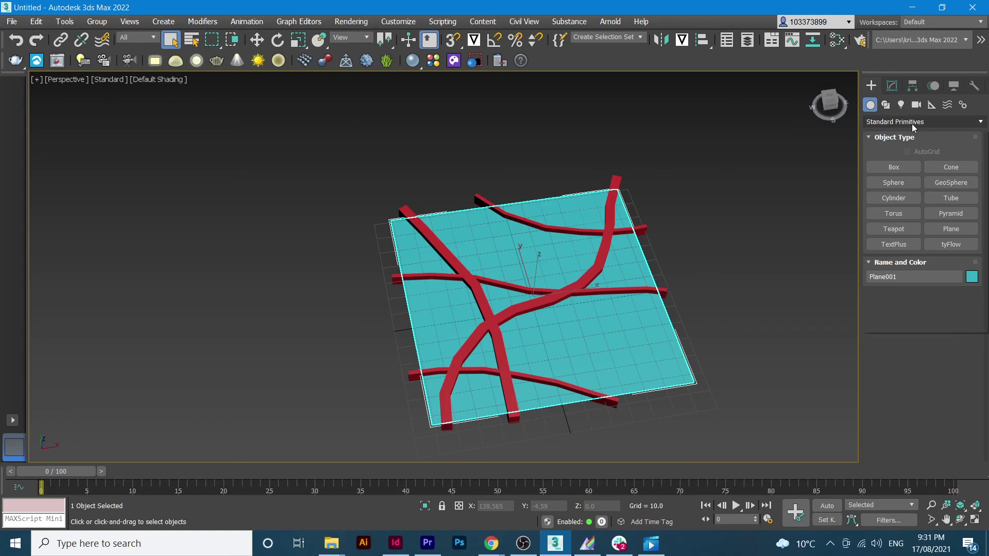
Start a ProBoolean compound on the plane from Compound Objects, using Subtraction
click(913, 123)
click(900, 157)
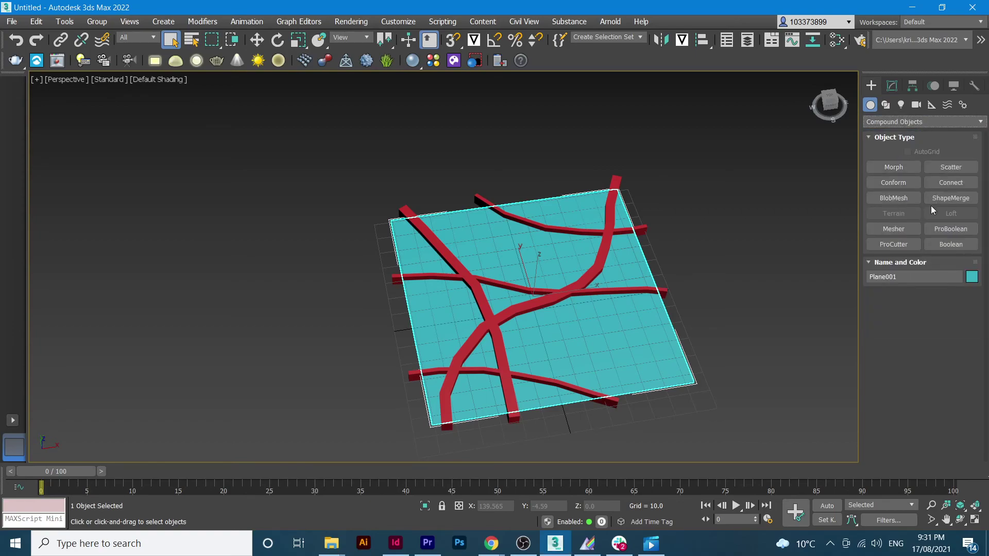
click(959, 233)
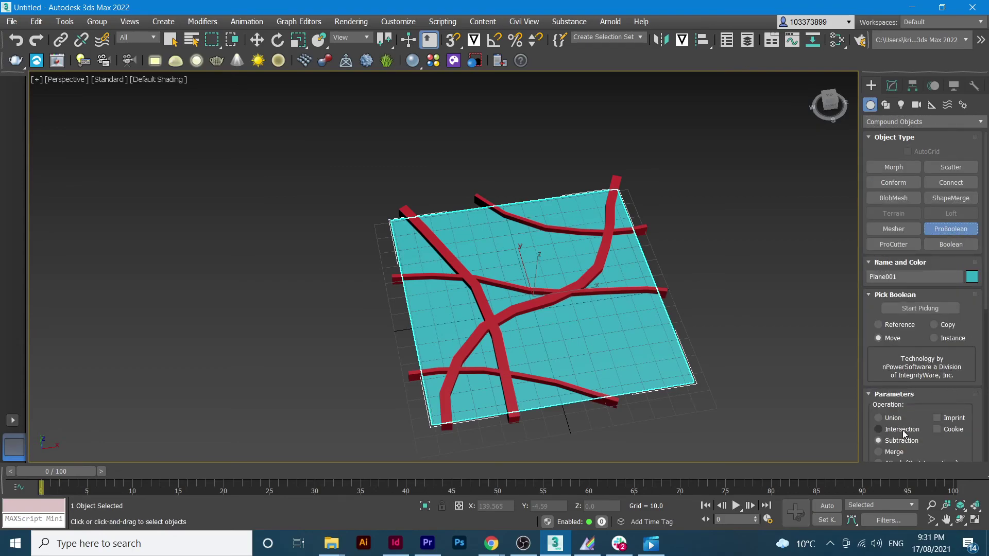
scroll(891, 449, down, 2)
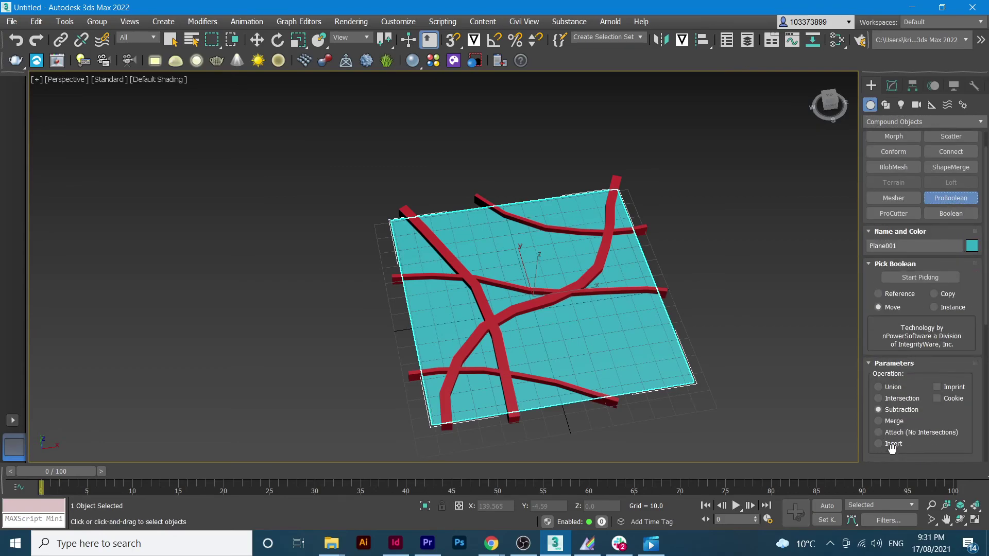
Enable Cookie cutting and Make Quadrilaterals (Quad Size 3.0%) on the plane's ProBoolean
click(937, 400)
scroll(935, 399, down, 5)
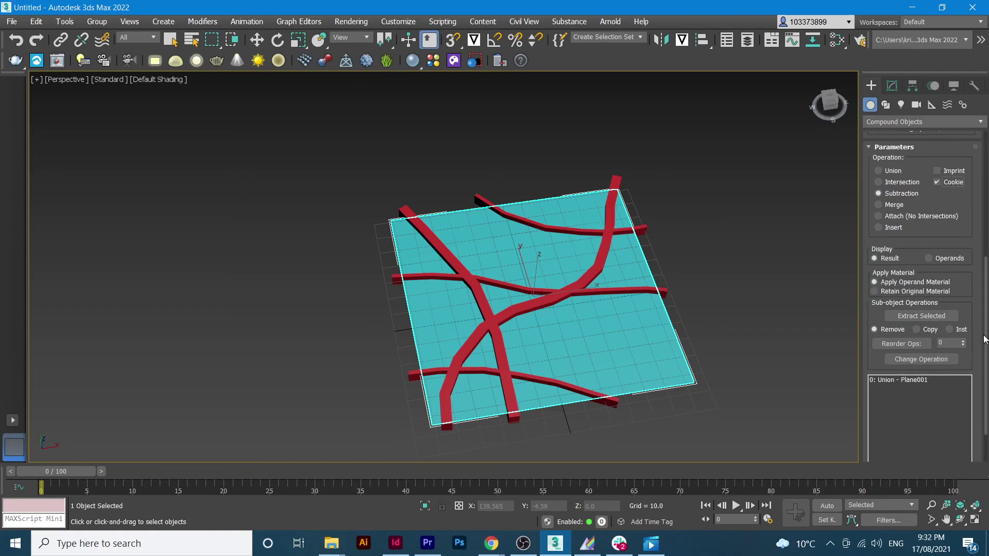
scroll(909, 443, down, 1)
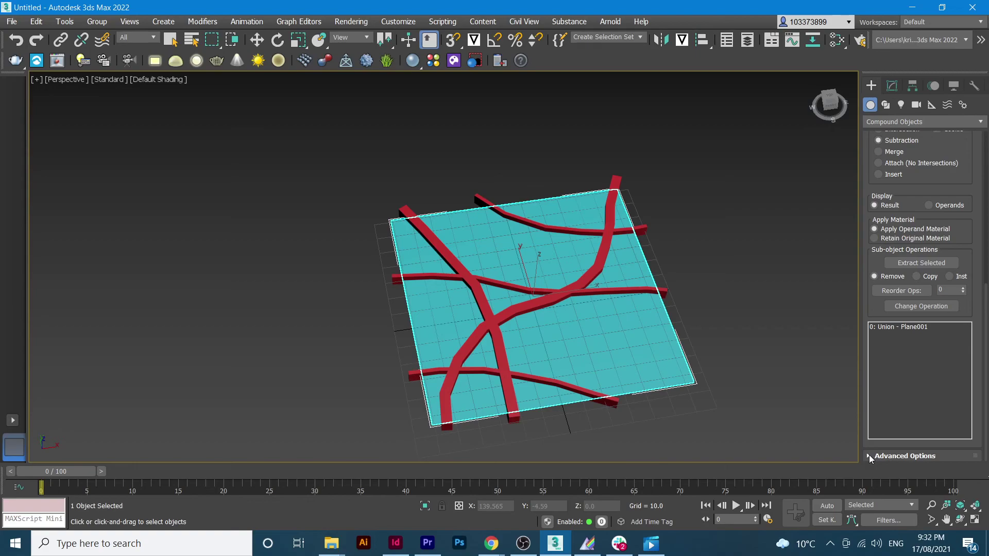
click(870, 457)
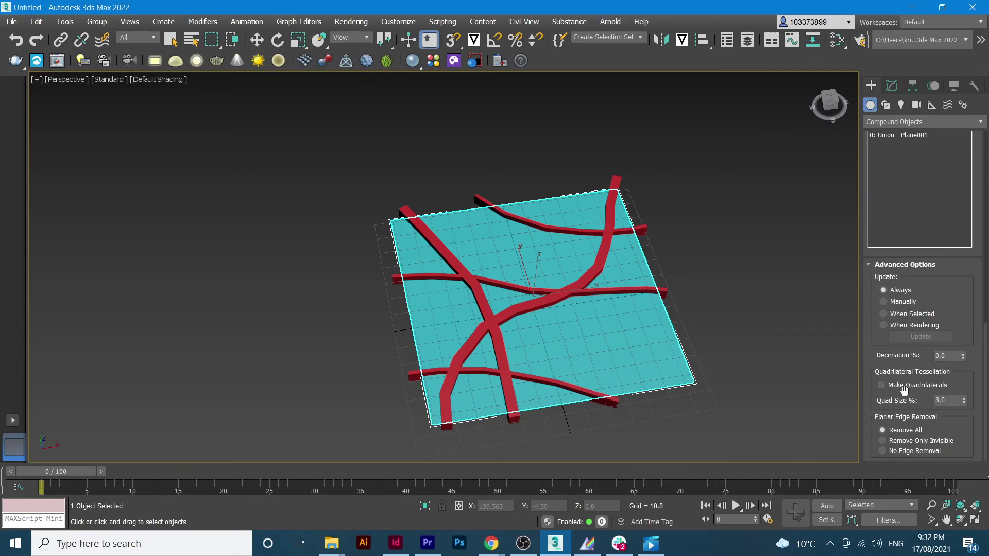
click(881, 385)
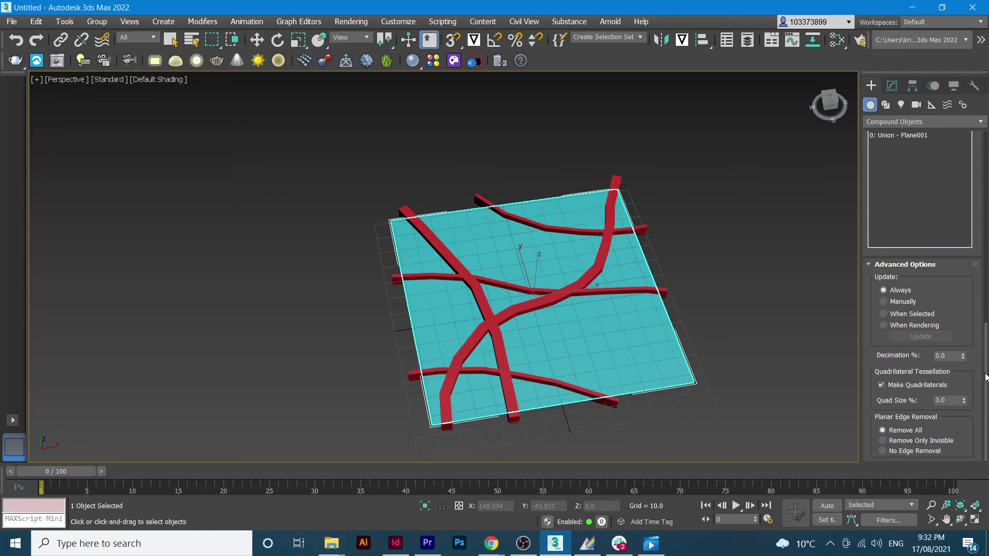
drag(986, 377, 987, 188)
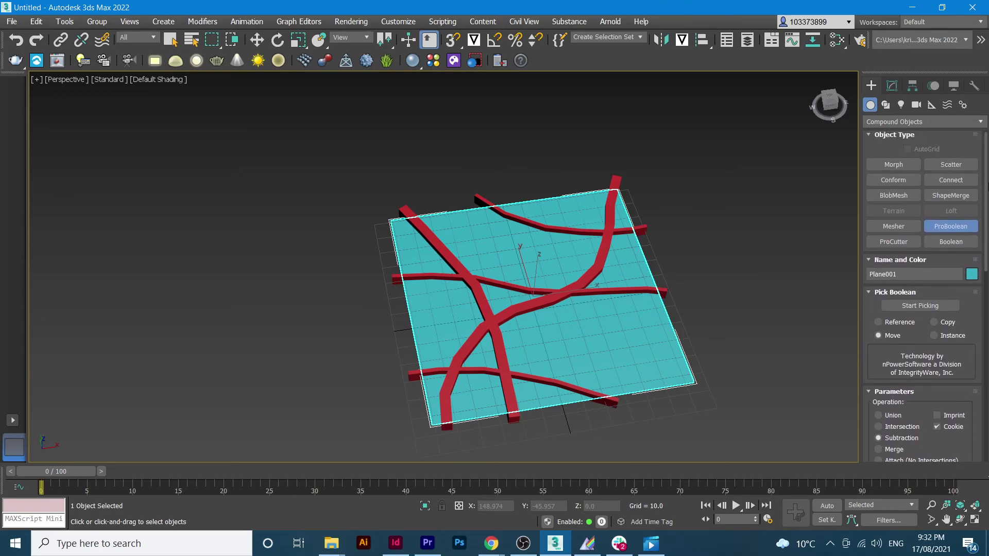
Subtract the red road object Line003 from Plane001 to carve the street grooves
click(917, 308)
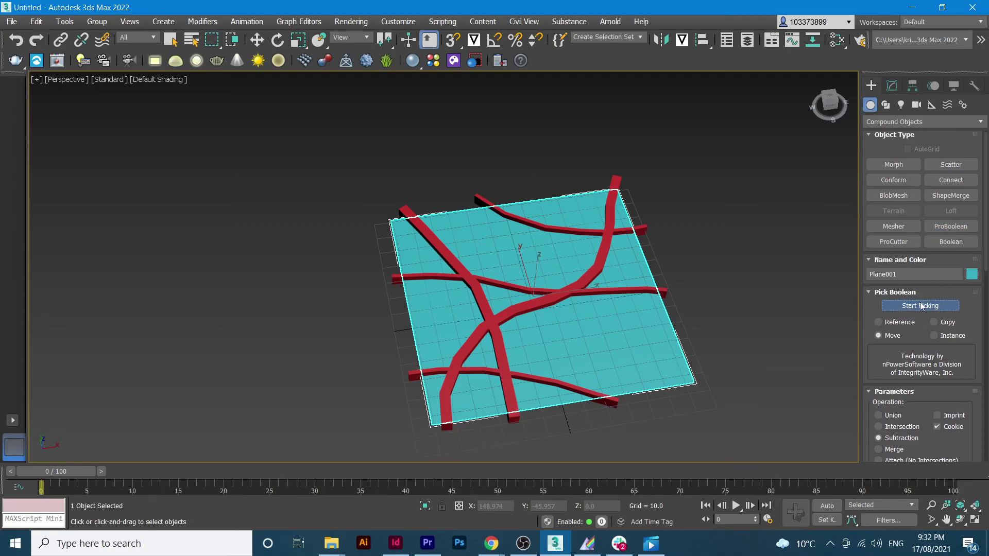
click(645, 226)
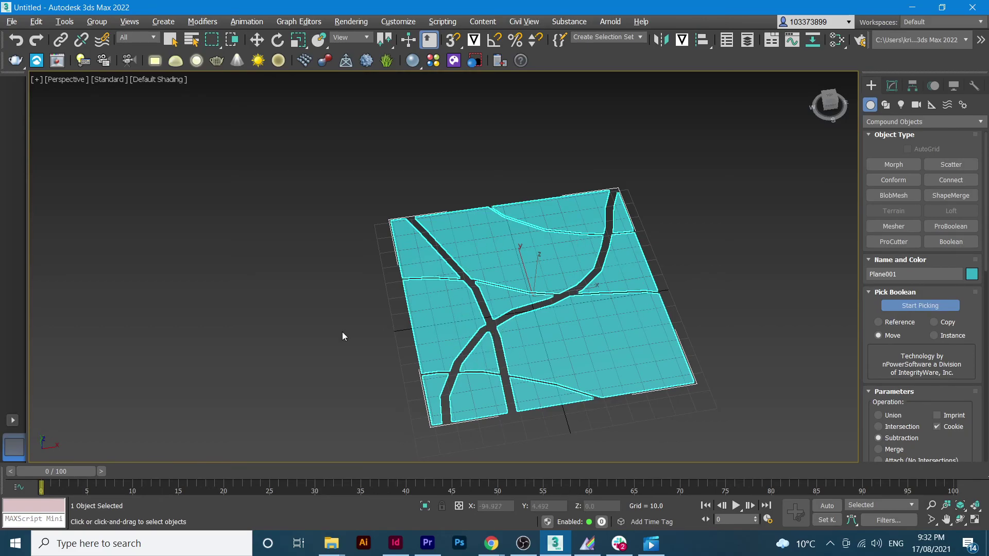
alt+middle_drag(344, 336, 364, 326)
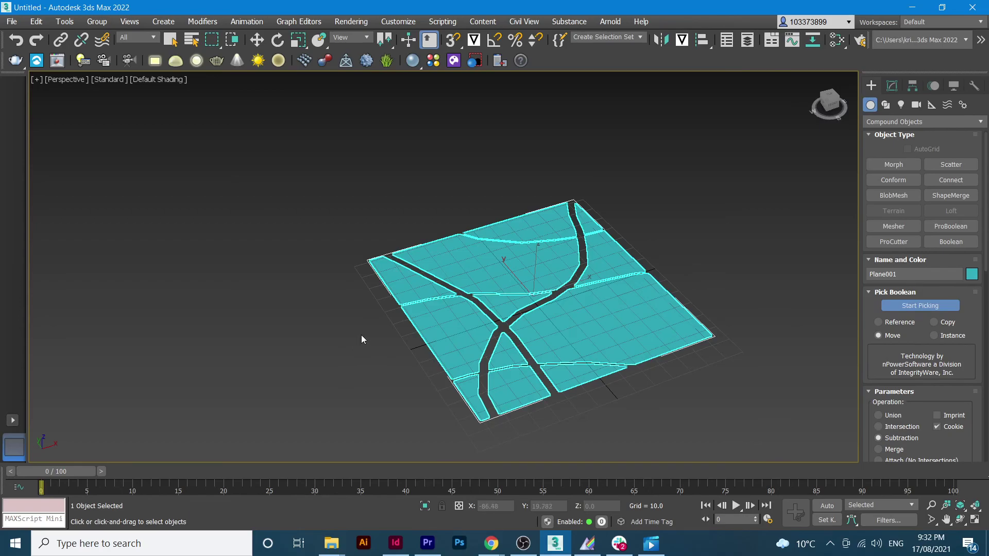
Switch the viewport to Edged Faces and inspect the carved plane's quad layout
mouse_move(351, 331)
alt+middle_down()
mouse_move(372, 366)
mouse_move(354, 385)
mouse_move(362, 332)
alt+middle_up()
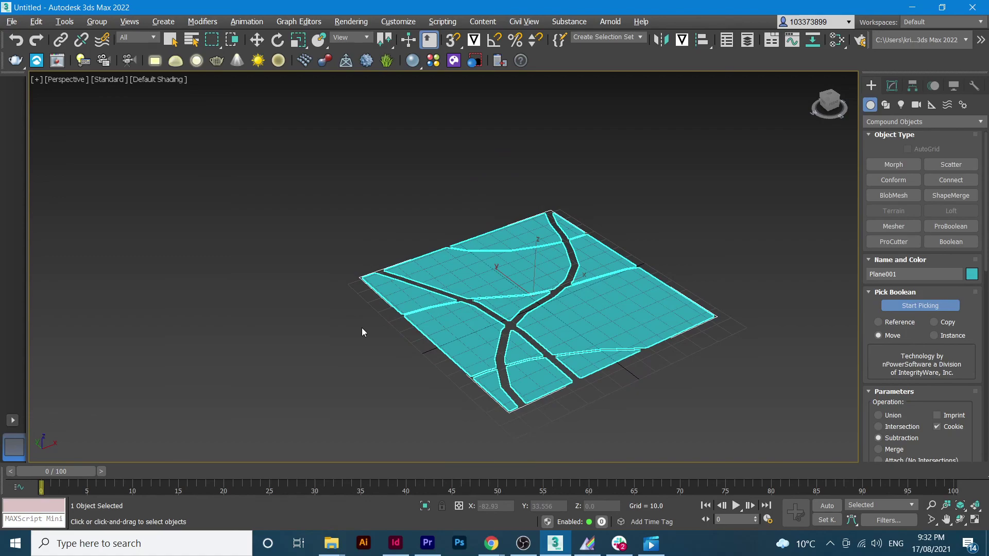
click(171, 80)
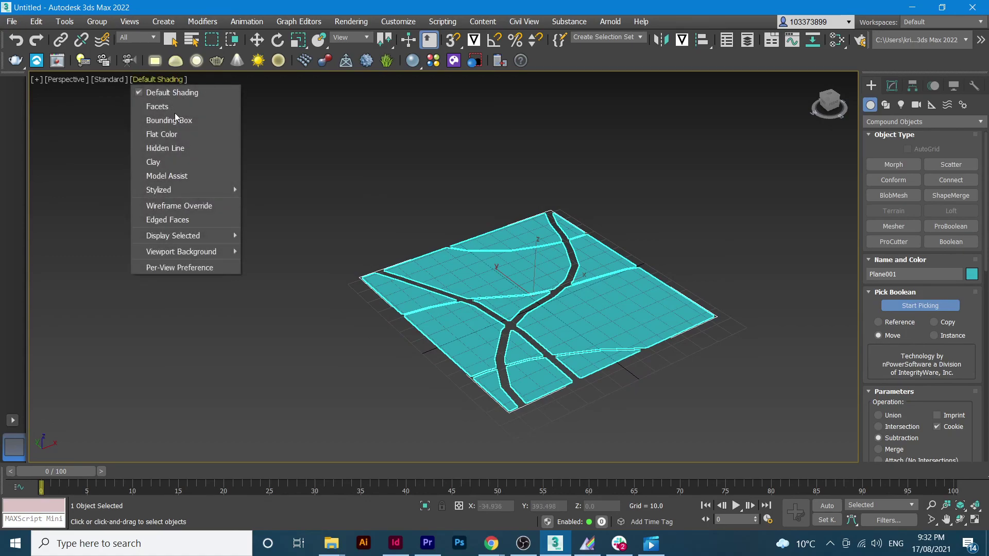
click(179, 219)
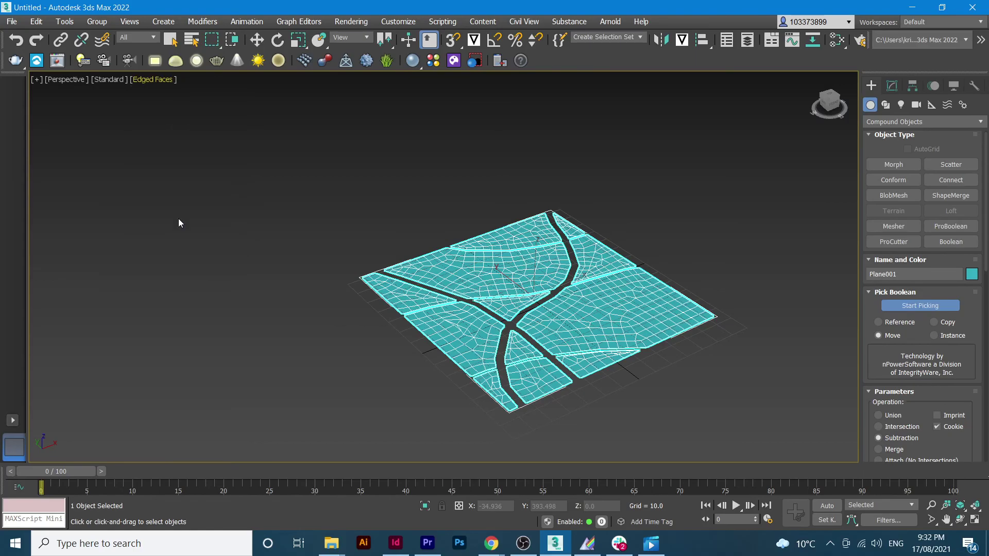
scroll(584, 331, up, 3)
middle_drag(551, 313, 523, 264)
scroll(520, 265, down, 5)
scroll(510, 268, up, 3)
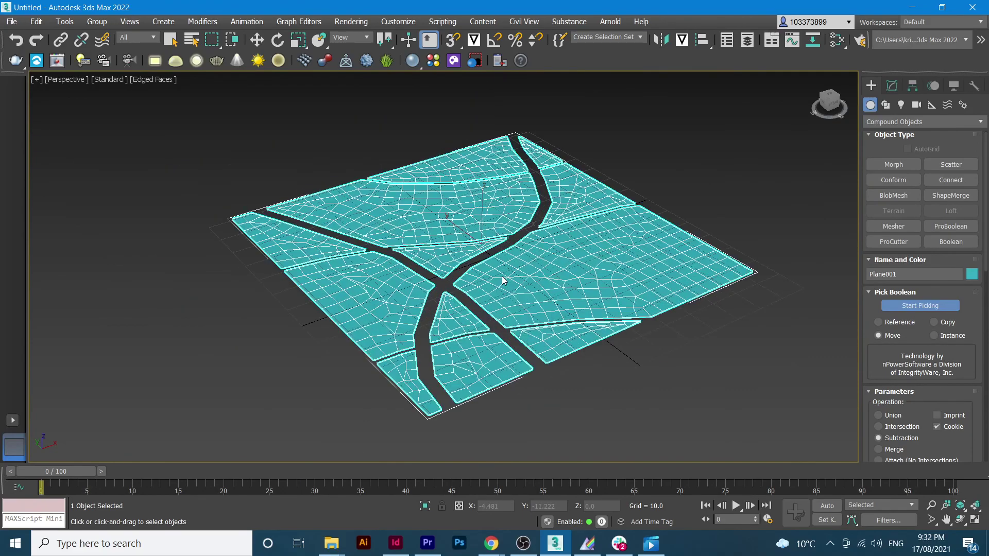
scroll(506, 270, down, 1)
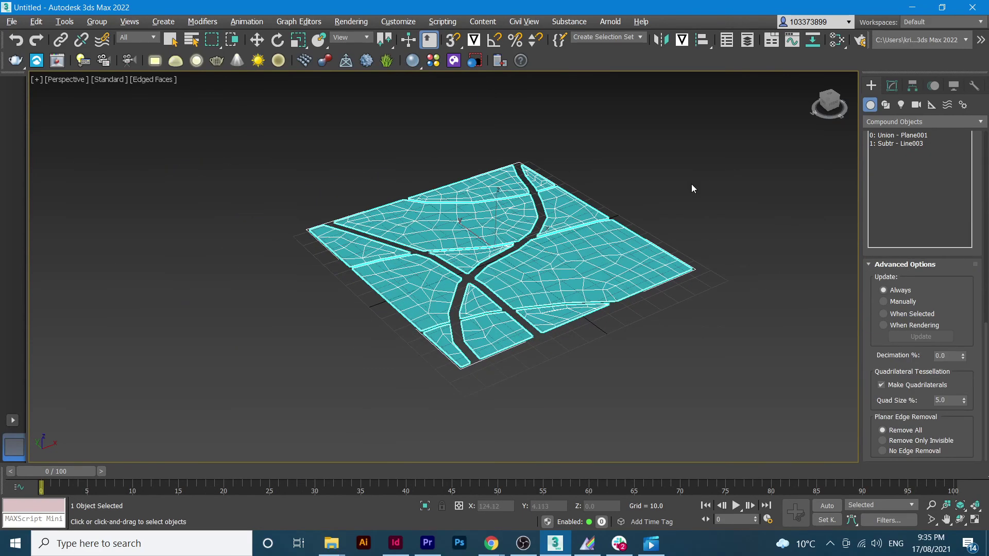
scroll(622, 231, up, 5)
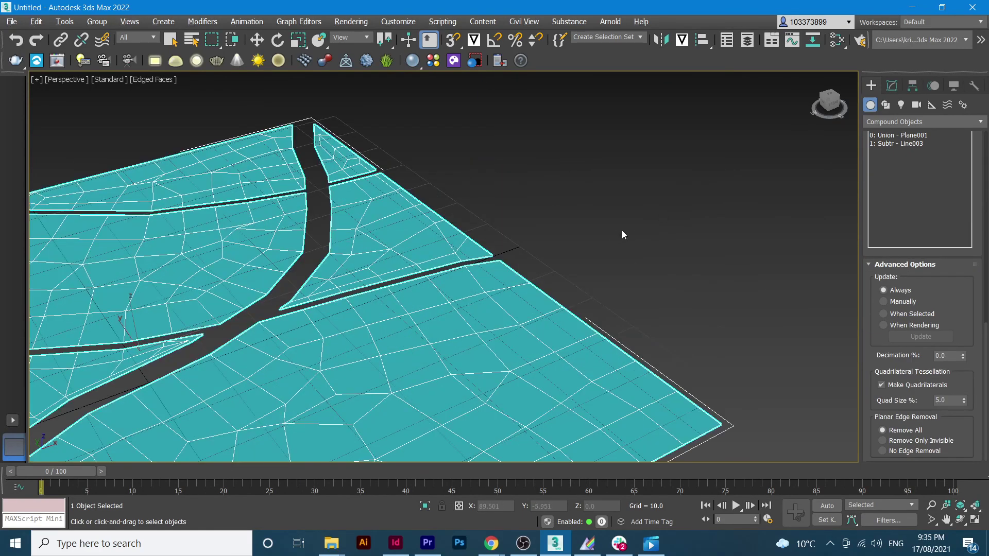
scroll(602, 239, down, 5)
scroll(620, 227, up, 5)
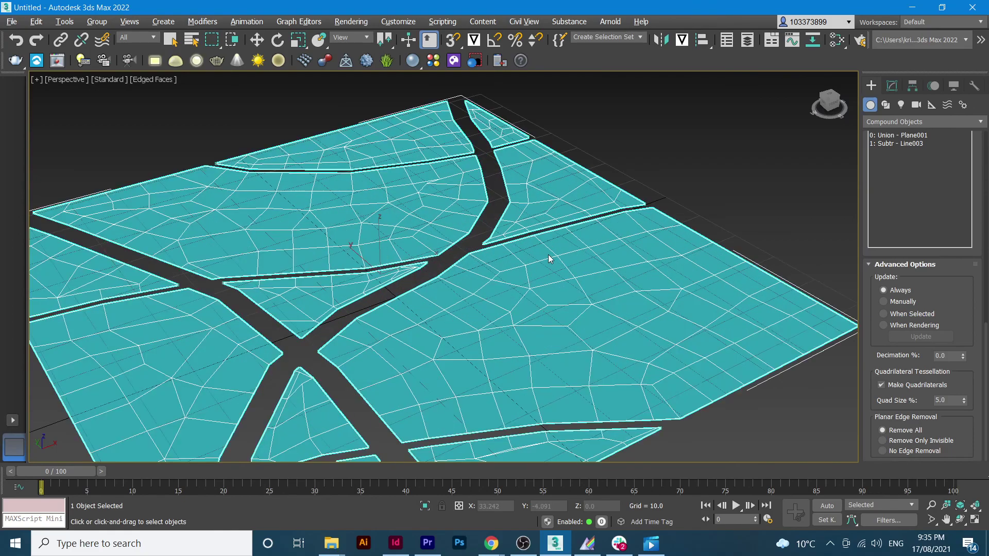
scroll(554, 236, down, 3)
middle_drag(554, 236, 532, 227)
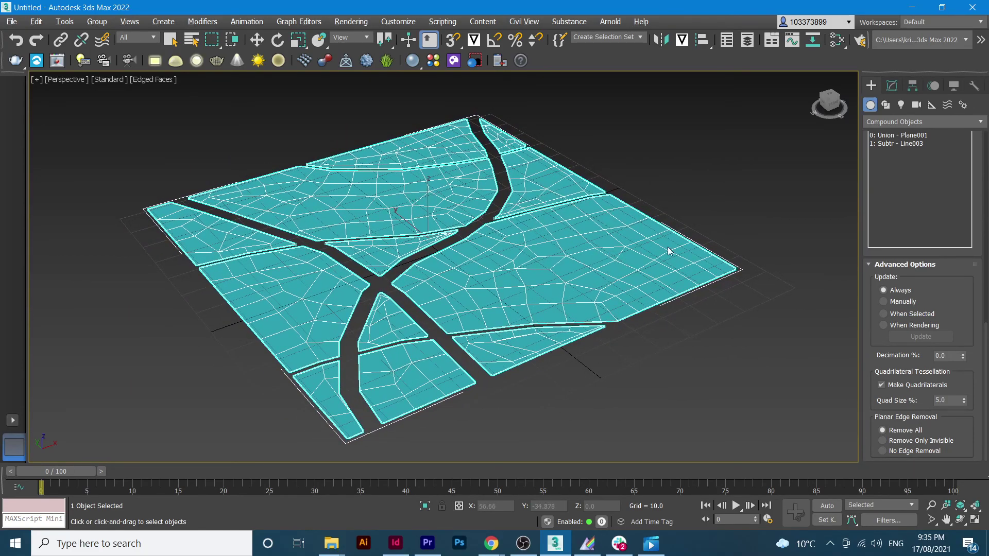
Convert Plane001 to an Editable Poly from the right-click quad menu
key(w)
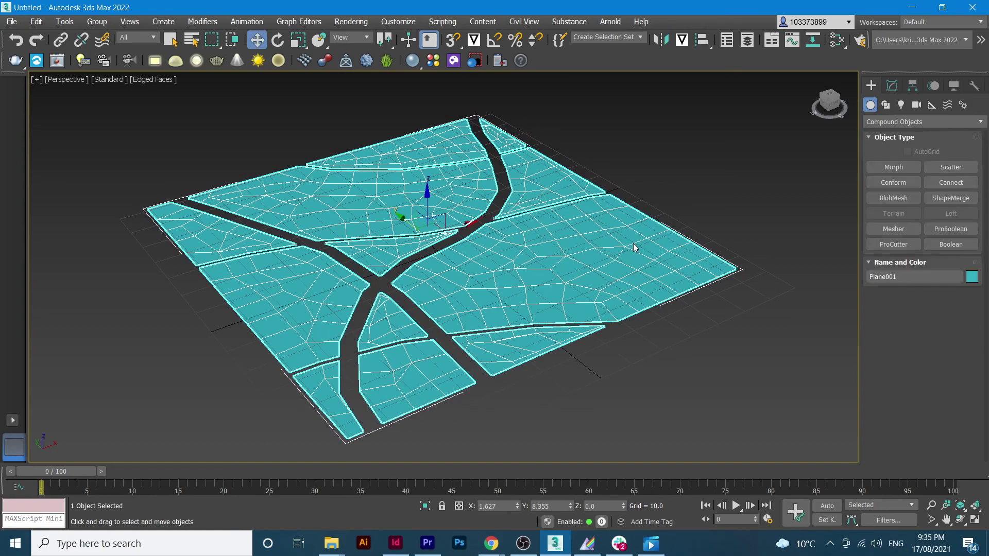
right_click(616, 255)
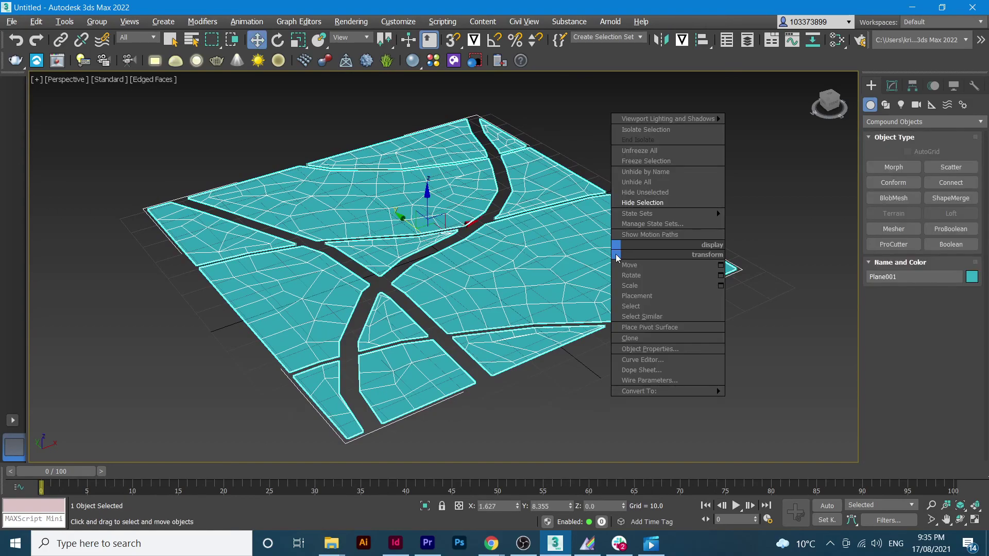
mouse_move(662, 392)
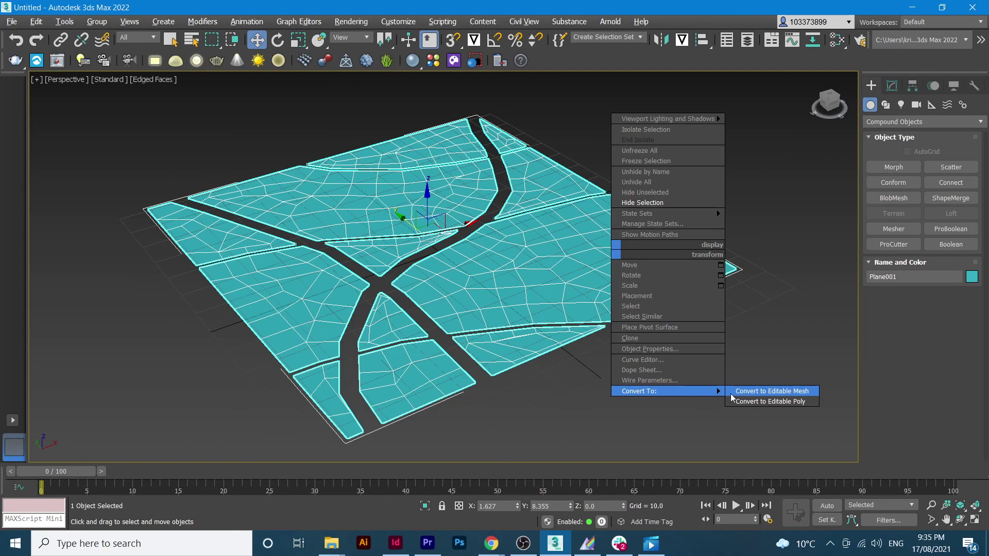
click(753, 401)
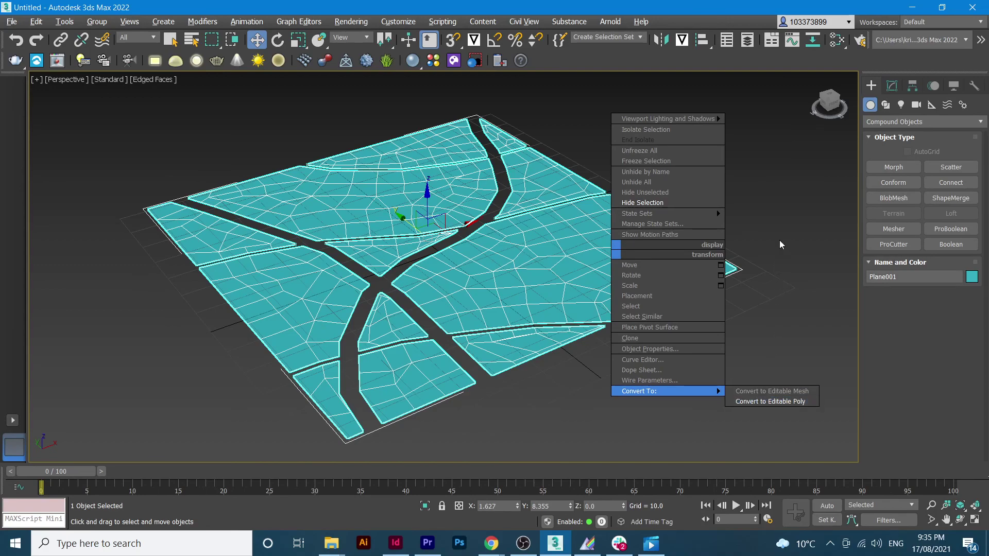
click(171, 40)
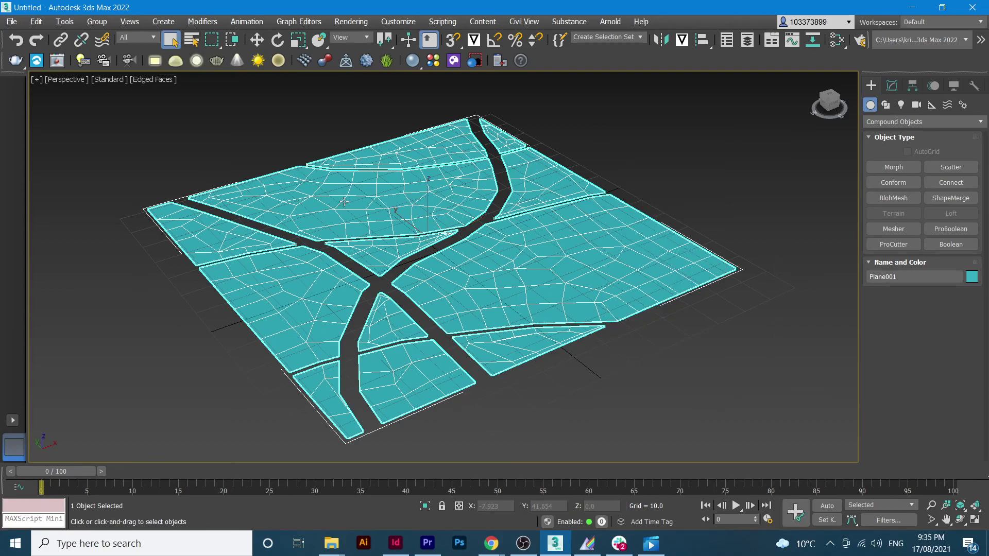
right_click(580, 292)
mouse_move(642, 430)
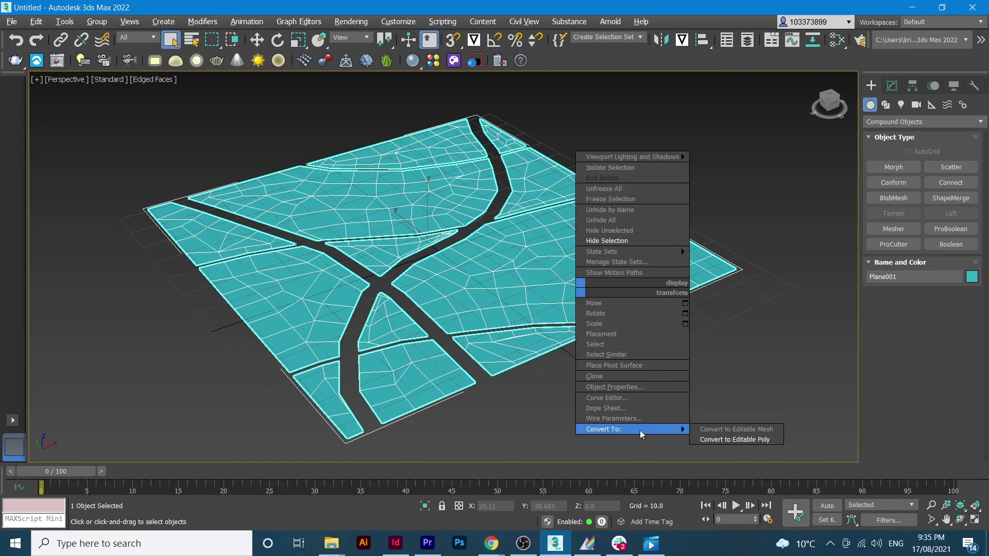
click(737, 439)
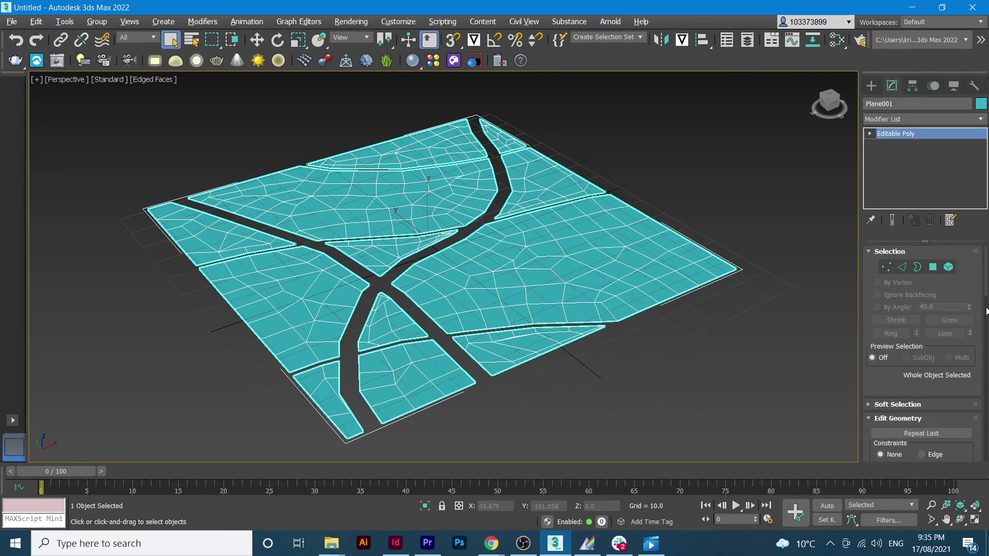
Enter Polygon sub-object mode and preview the Inset settings without applying them
click(934, 268)
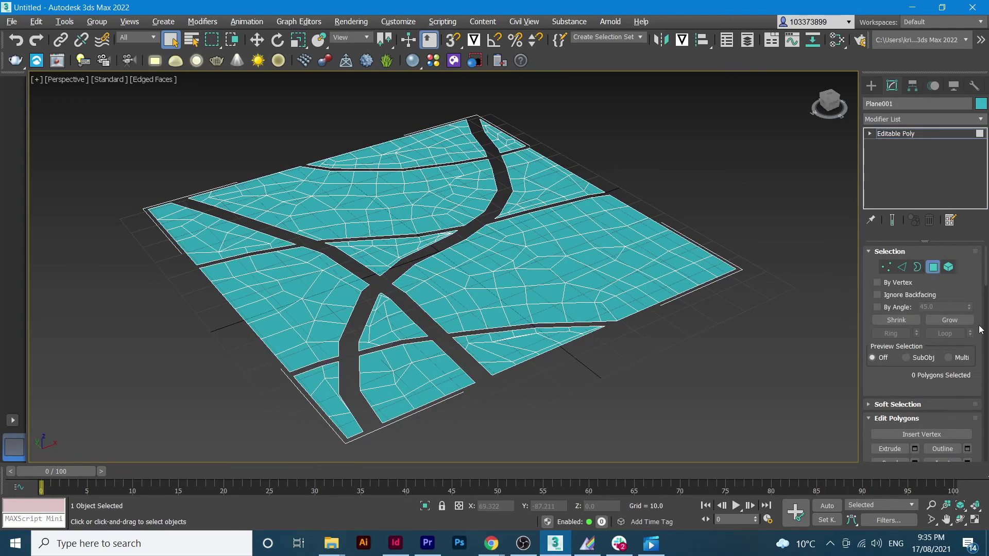
scroll(987, 279, down, 5)
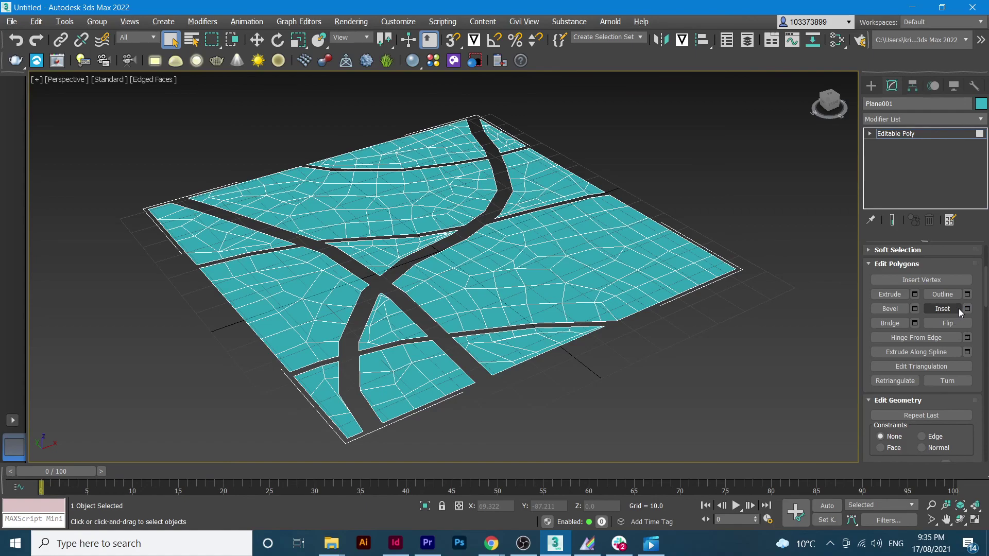
click(968, 309)
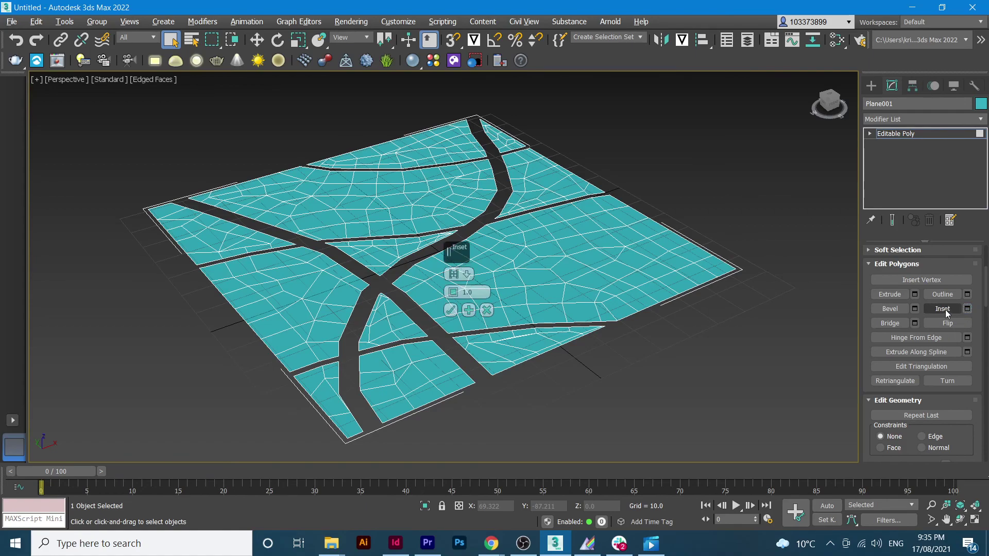
click(948, 314)
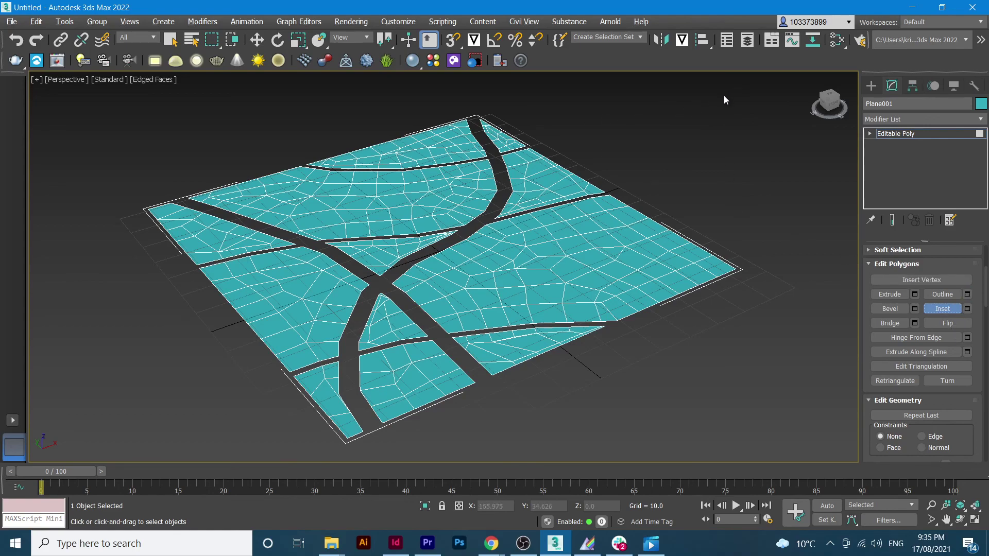
Drag a selection window over the whole plane to select all its polygons
scroll(720, 108, down, 5)
middle_drag(711, 119, 642, 146)
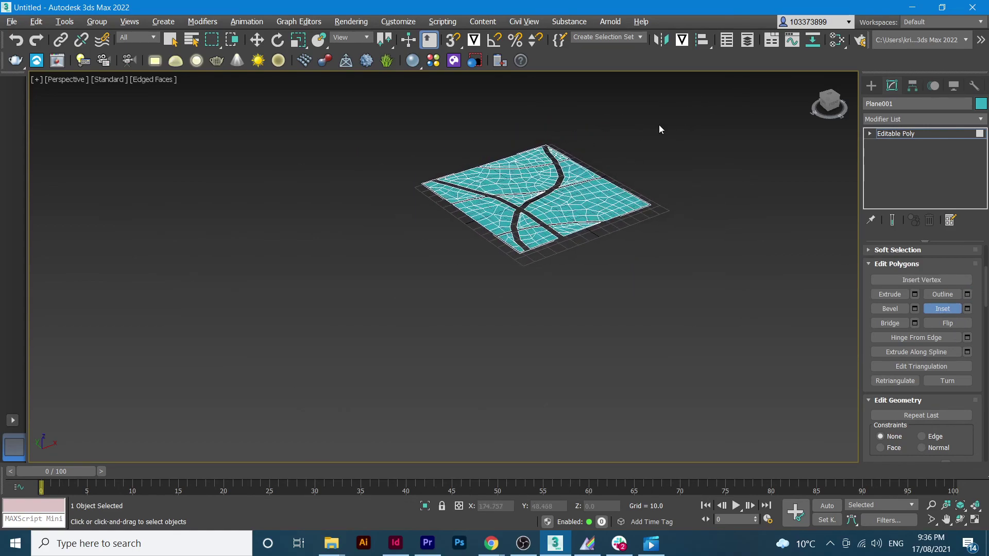
drag(659, 125, 386, 305)
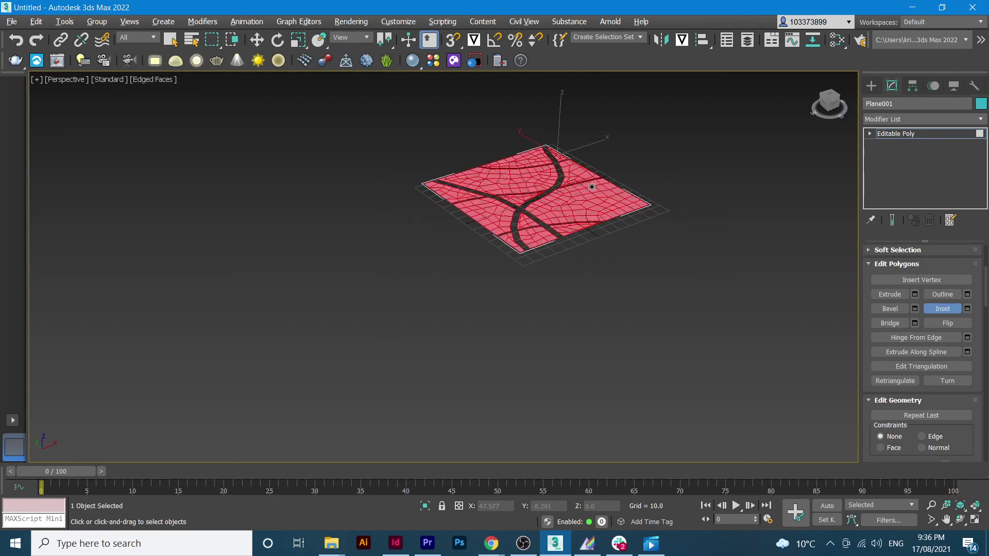
scroll(592, 187, up, 5)
middle_drag(672, 169, 675, 210)
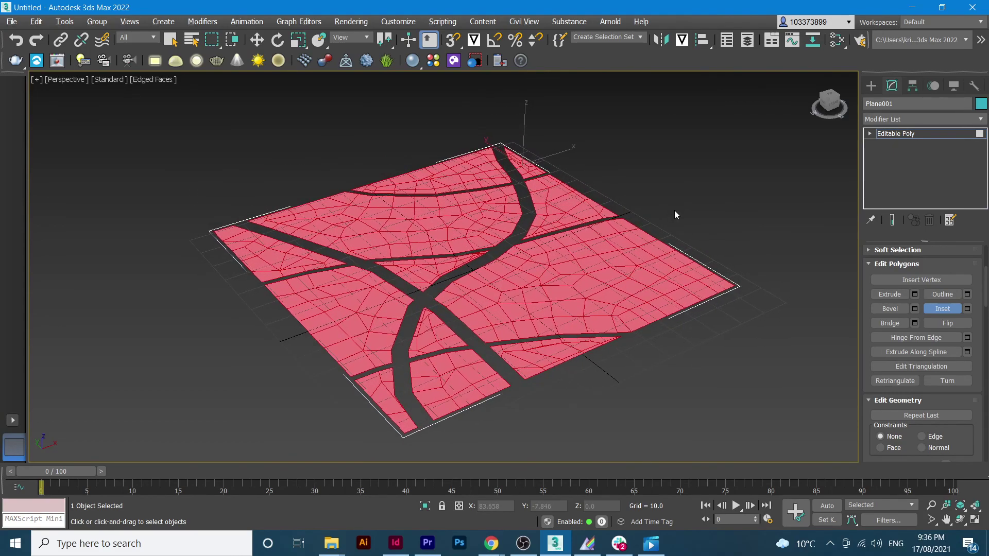
Inset all selected polygons By Polygon with an amount of about 2
click(968, 308)
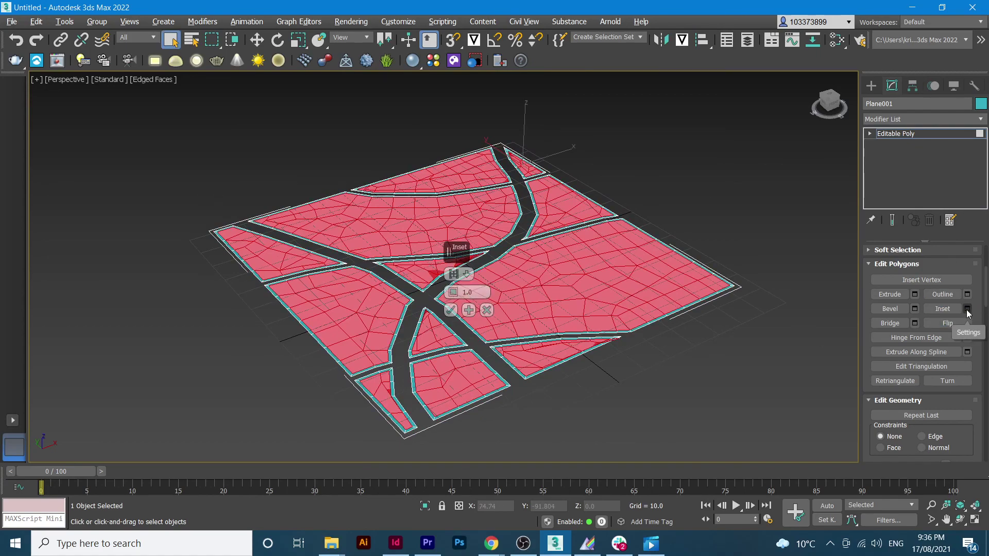
scroll(453, 289, up, 5)
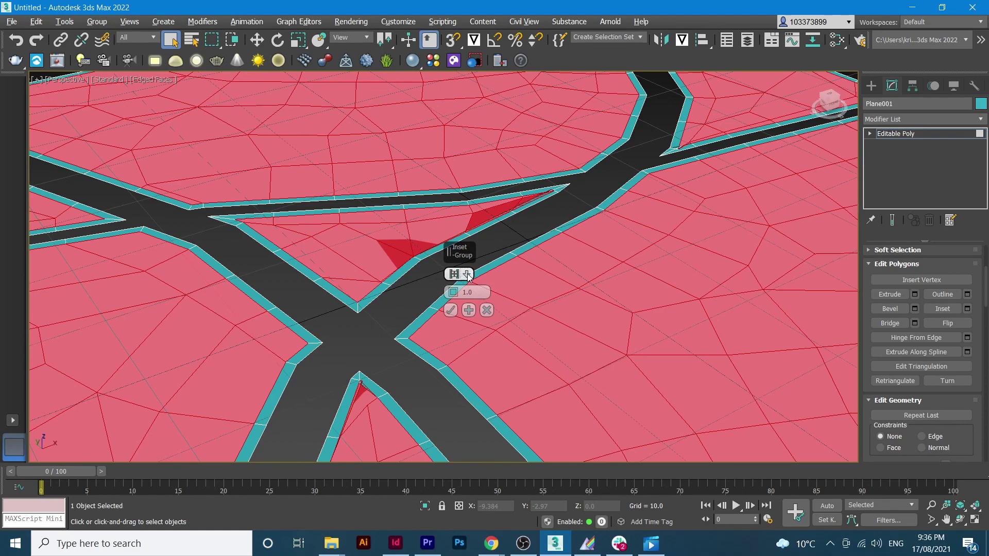
click(467, 276)
click(506, 297)
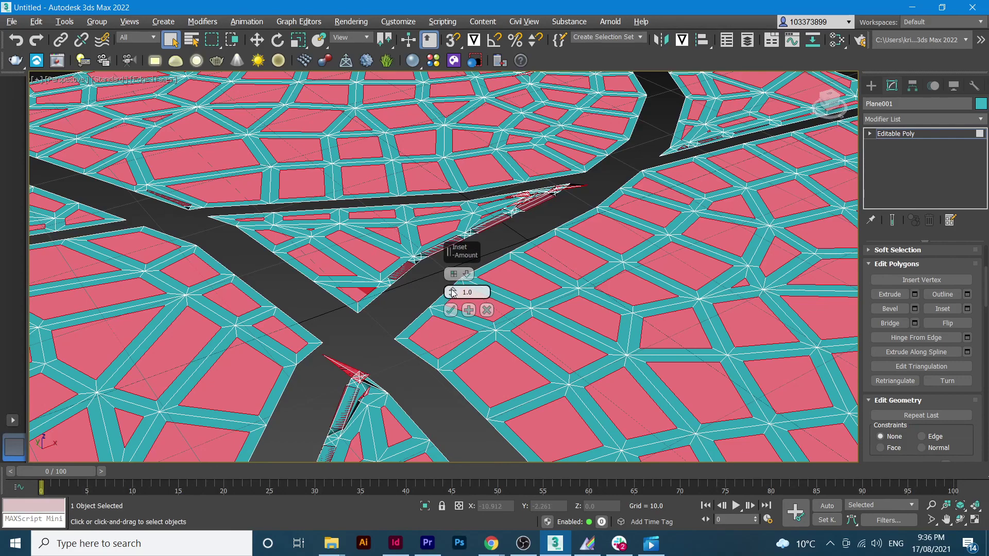
drag(453, 293, 453, 291)
click(482, 293)
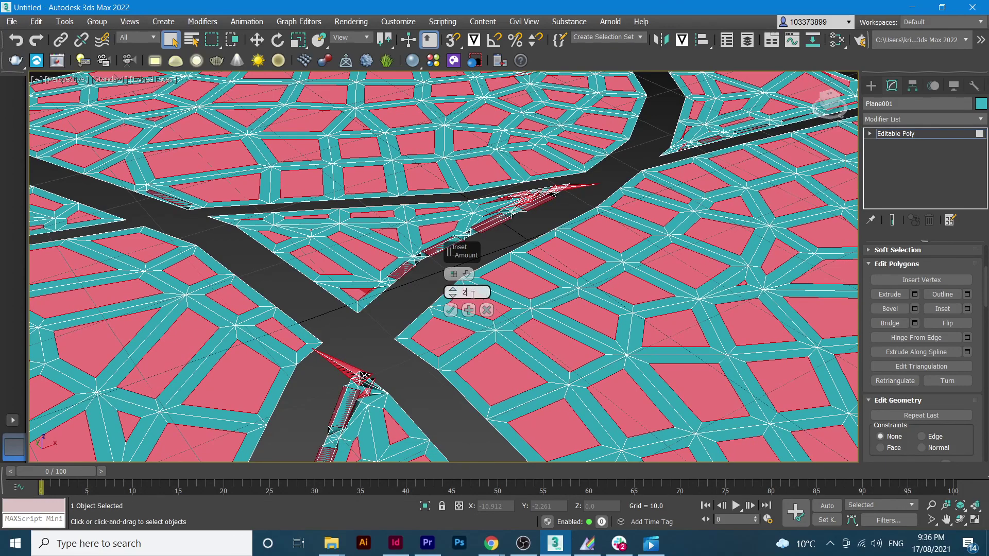
text(2)
drag(453, 298, 453, 300)
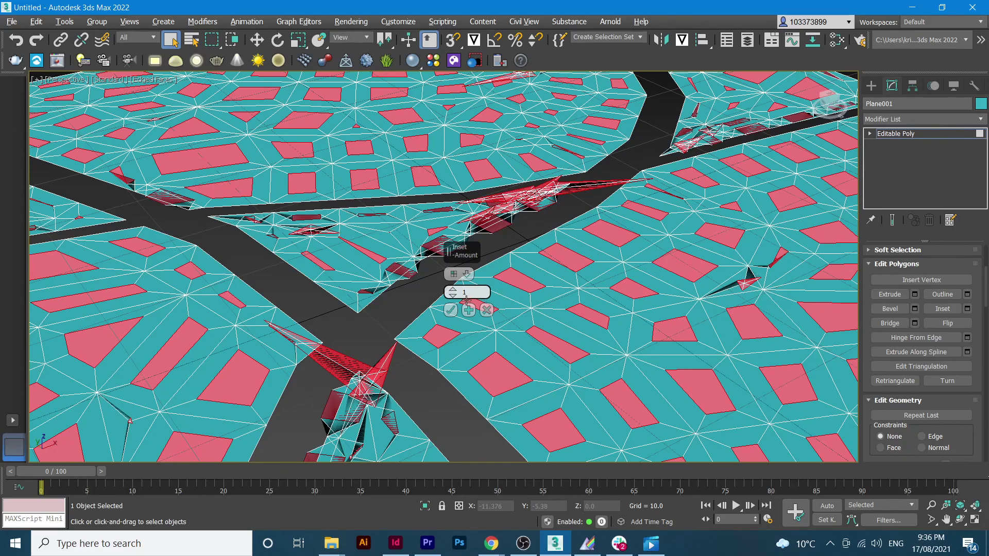
click(452, 310)
Frame the whole plane and browse the Modifier List for the Greeble modifier
key(z)
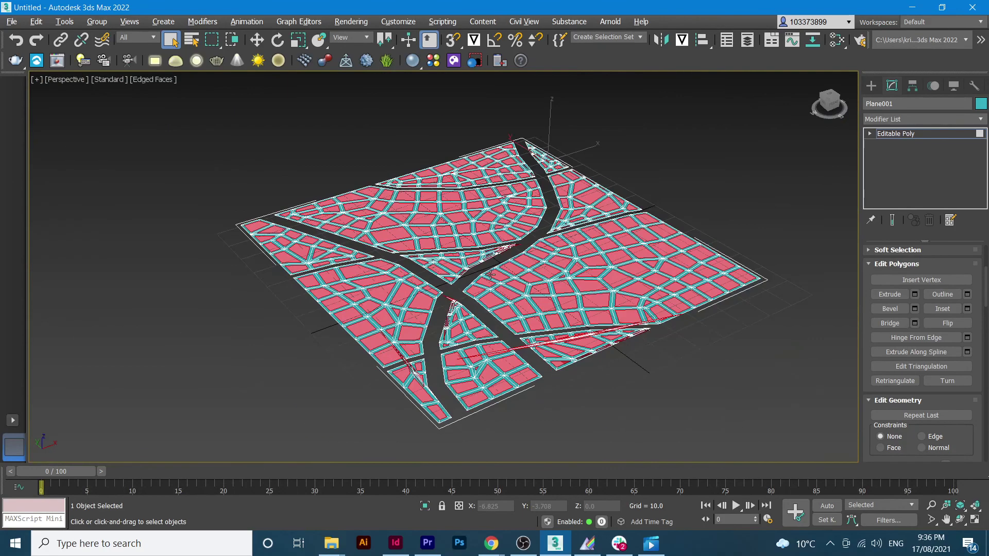
scroll(443, 268, down, 2)
scroll(428, 273, up, 5)
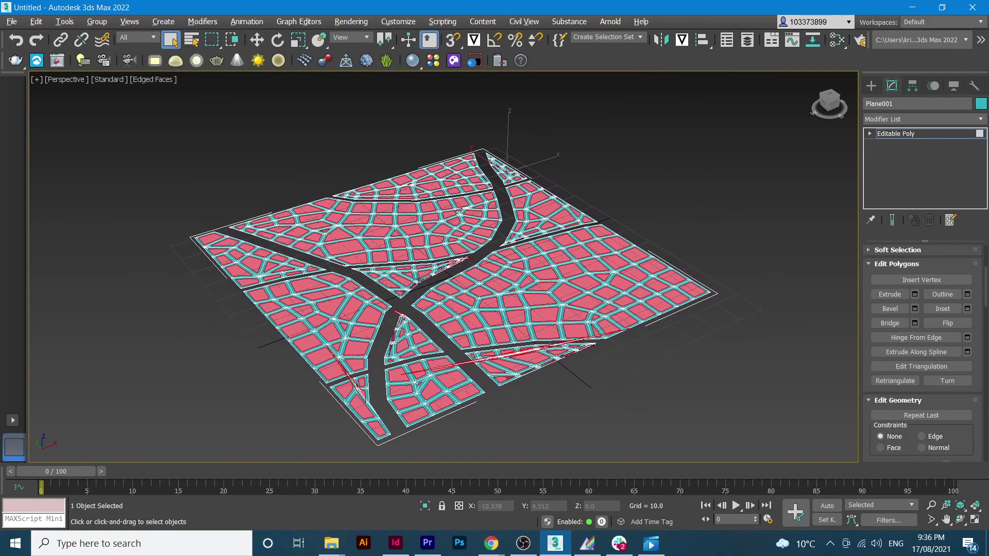
scroll(416, 277, down, 3)
scroll(464, 234, up, 4)
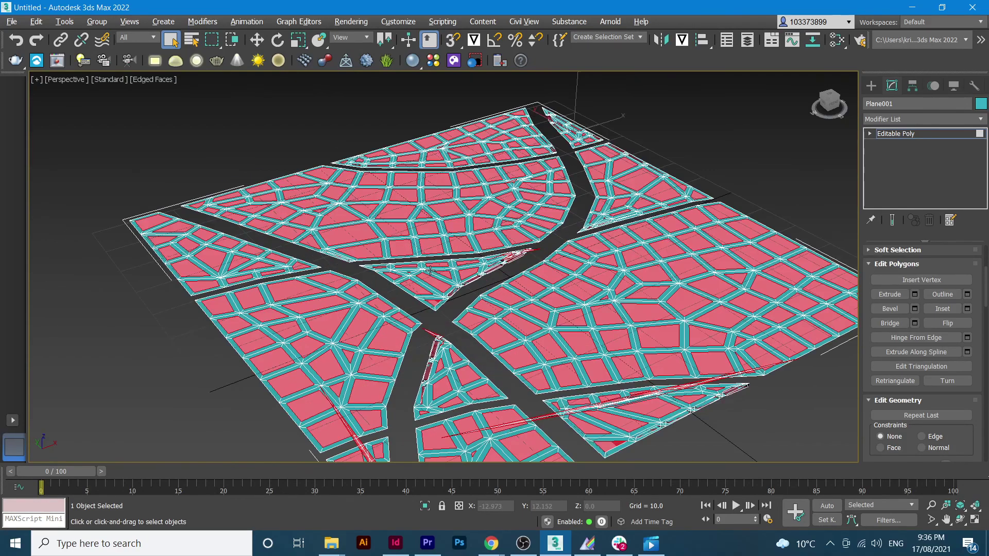
scroll(463, 237, down, 3)
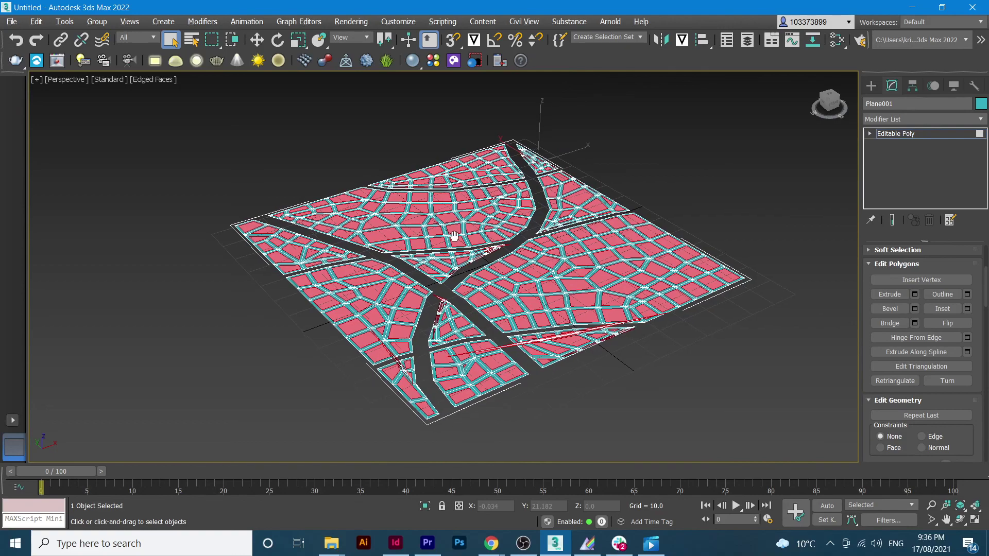
click(937, 117)
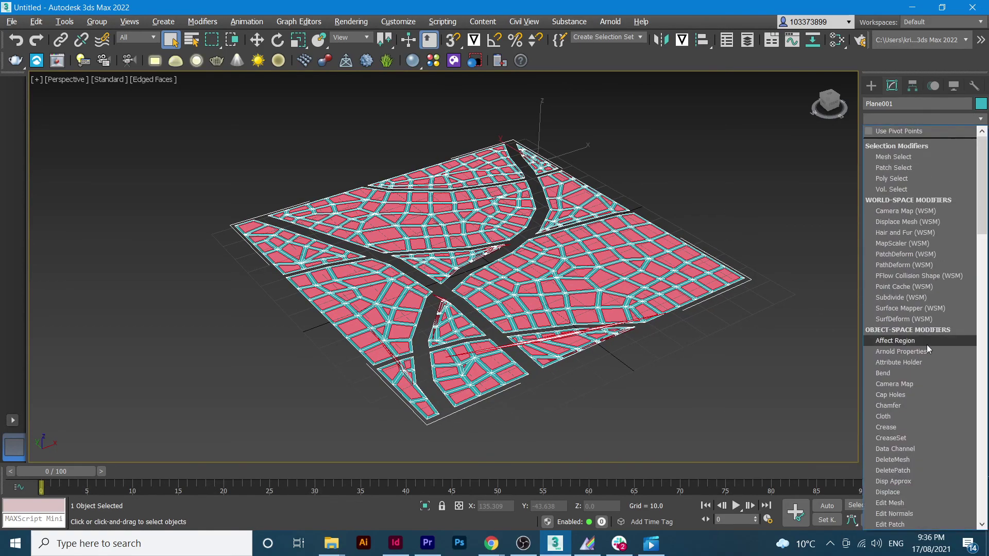
scroll(912, 310, down, 20)
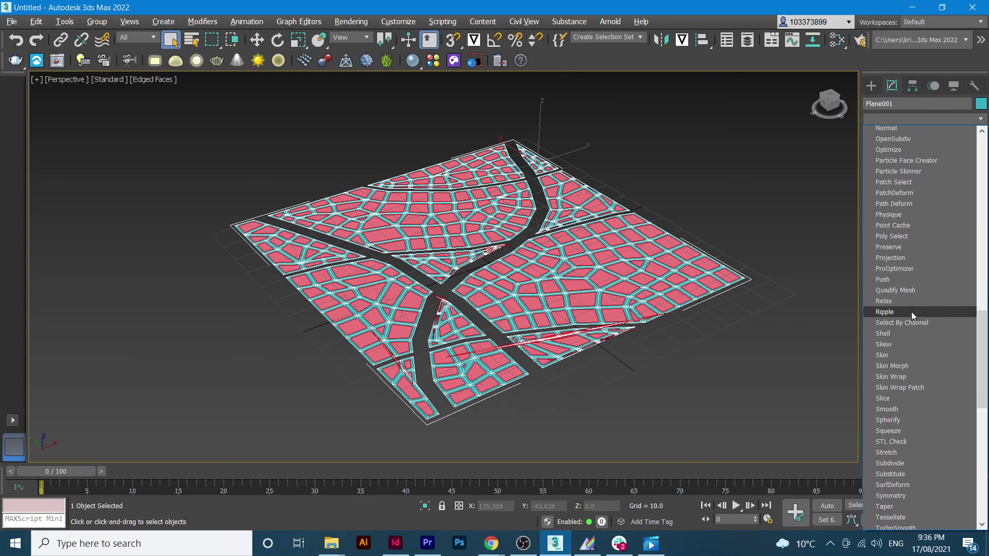
scroll(910, 320, down, 11)
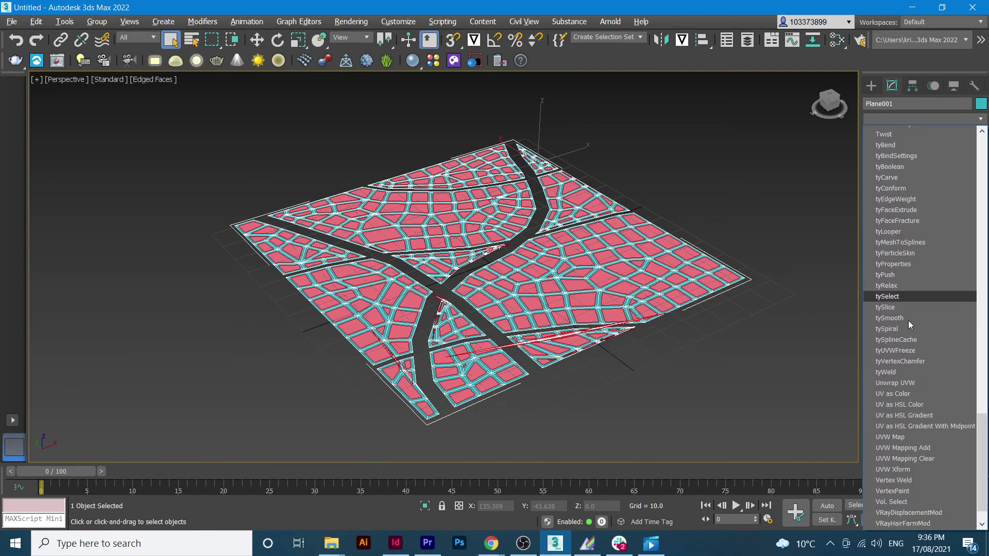
scroll(926, 310, up, 7)
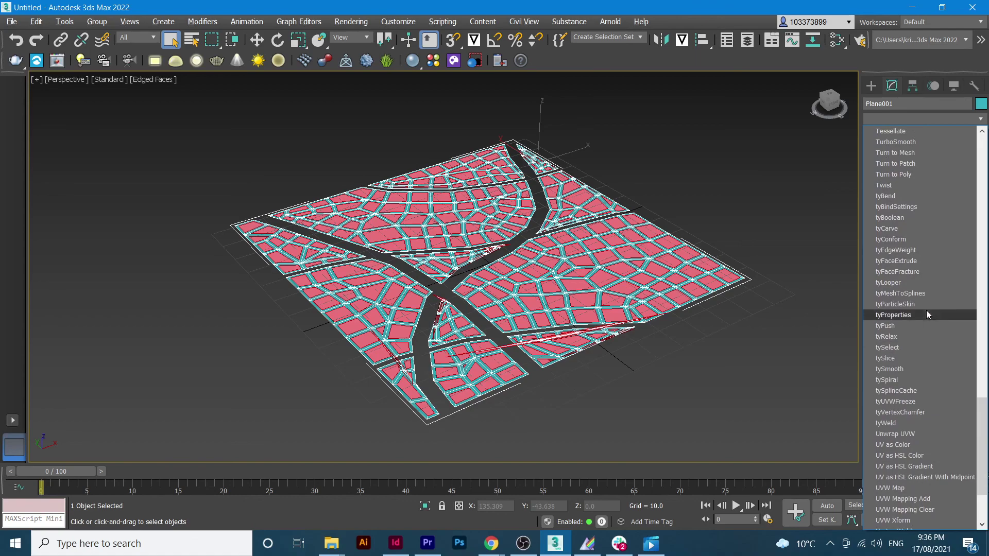
scroll(936, 236, up, 12)
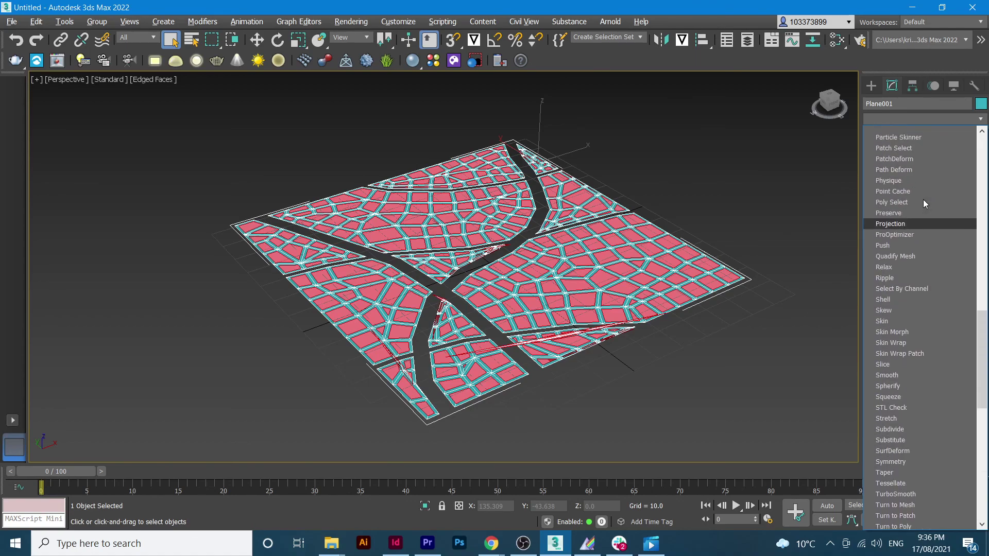
scroll(923, 199, up, 7)
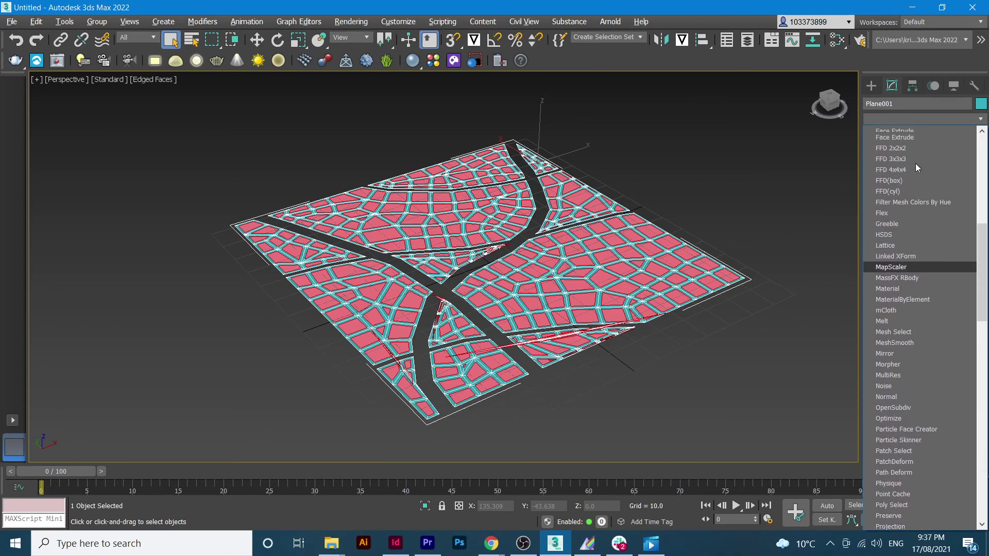
scroll(905, 168, up, 4)
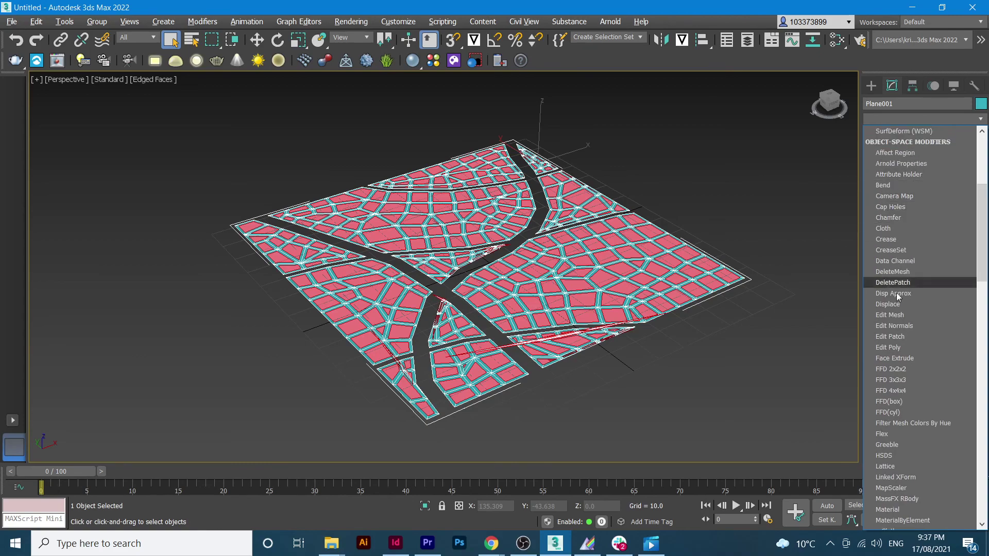
click(898, 447)
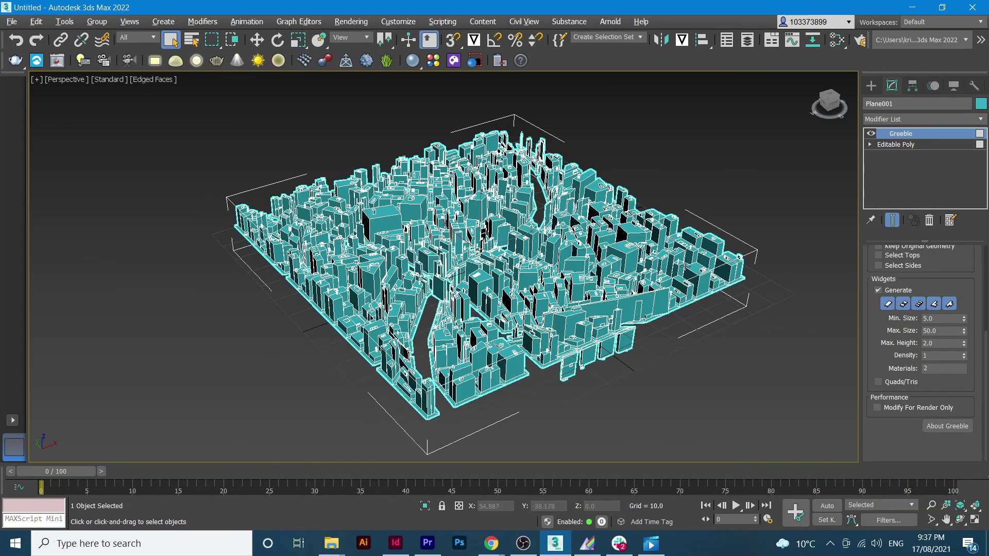